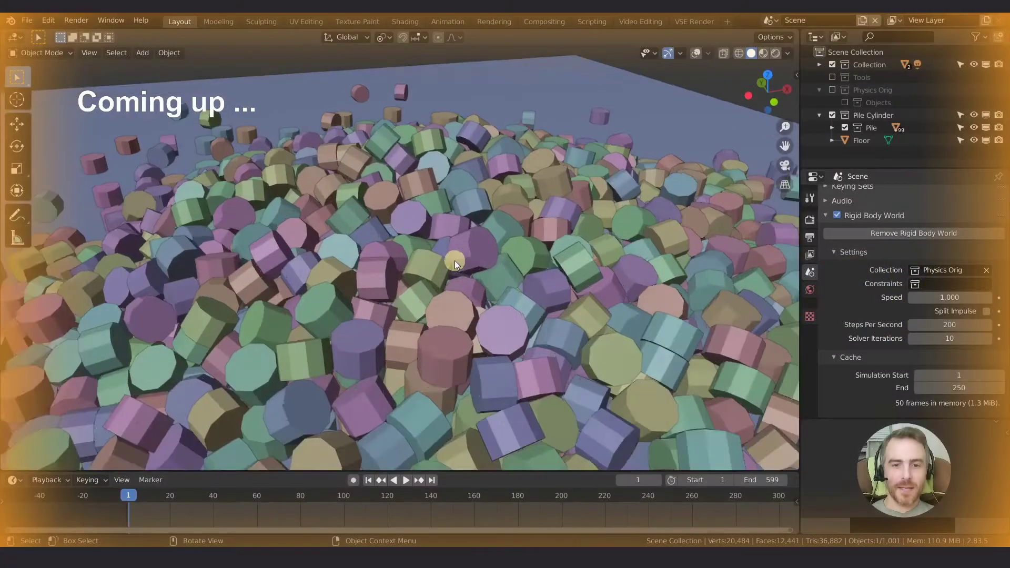
# - Examine the pile of cylinders on the floor from several angles and distances
pyautogui.scroll(-3, 455, 260)
pyautogui.moveTo(456, 260); pyautogui.dragTo(500, 257, button='middle')
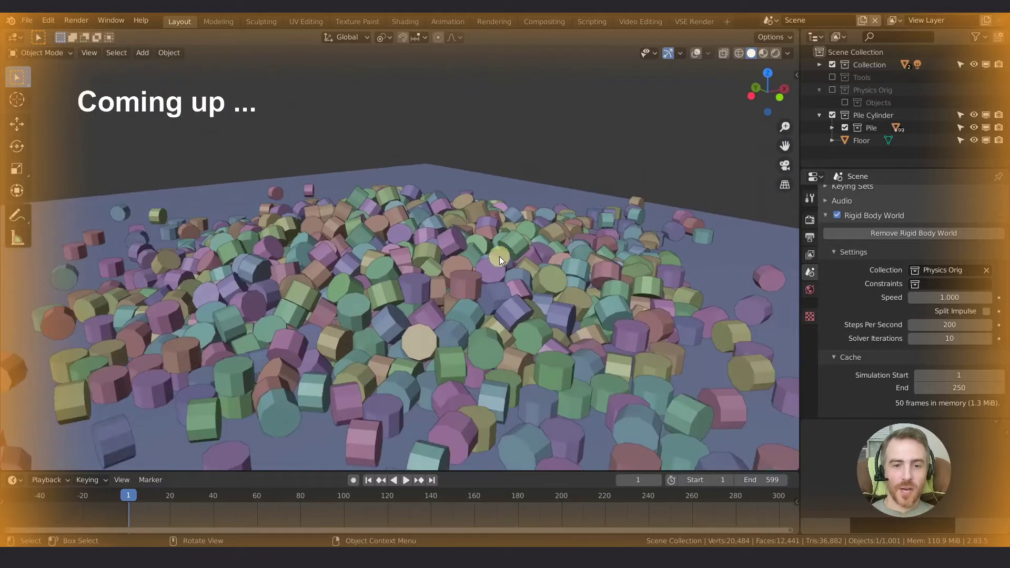
pyautogui.scroll(-1, 500, 256)
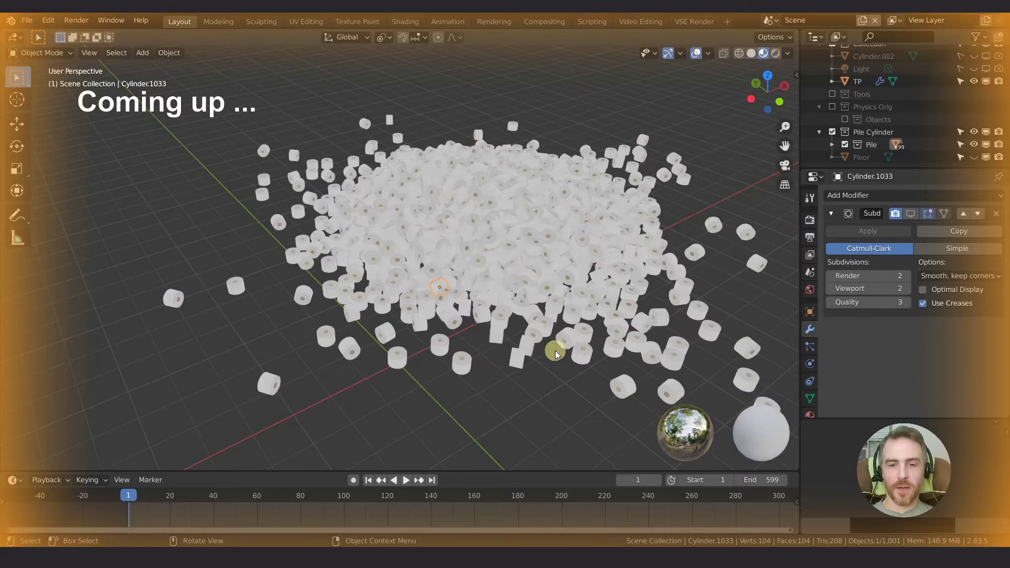
pyautogui.click(675, 197)
pyautogui.moveTo(675, 196); pyautogui.dragTo(683, 229, button='middle')
pyautogui.moveTo(470, 179); pyautogui.dragTo(516, 205, button='middle')
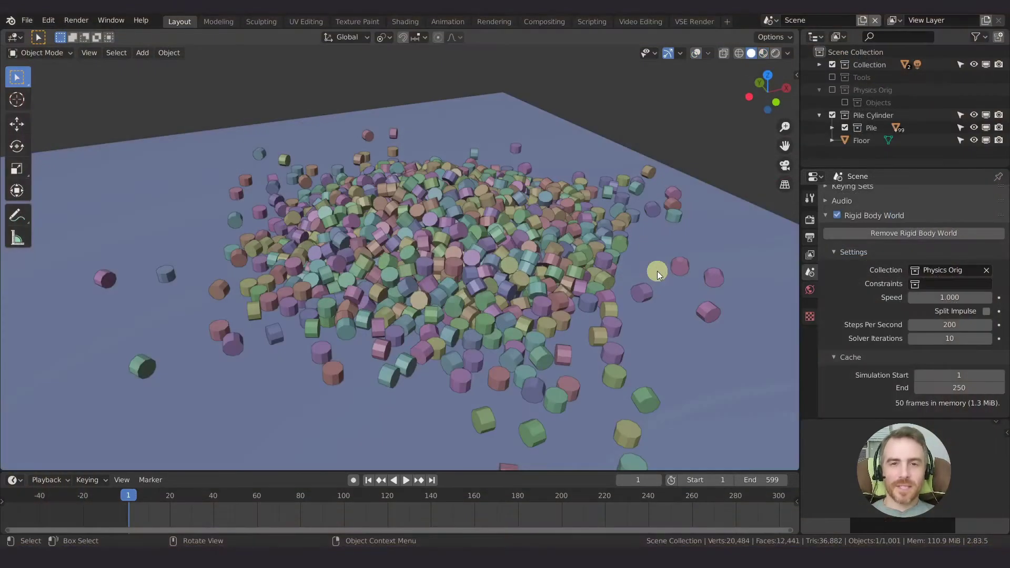
pyautogui.moveTo(488, 254)
pyautogui.keyDown('shift'); pyautogui.mouseDown(button='middle')
pyautogui.moveTo(472, 251)
pyautogui.moveTo(485, 267)
pyautogui.moveTo(488, 247)
pyautogui.moveTo(465, 283)
pyautogui.moveTo(492, 263)
pyautogui.moveTo(454, 260)
pyautogui.moveTo(484, 268)
pyautogui.moveTo(497, 241)
pyautogui.moveTo(523, 237)
pyautogui.moveTo(500, 257)
pyautogui.mouseUp(button='middle'); pyautogui.keyUp('shift')
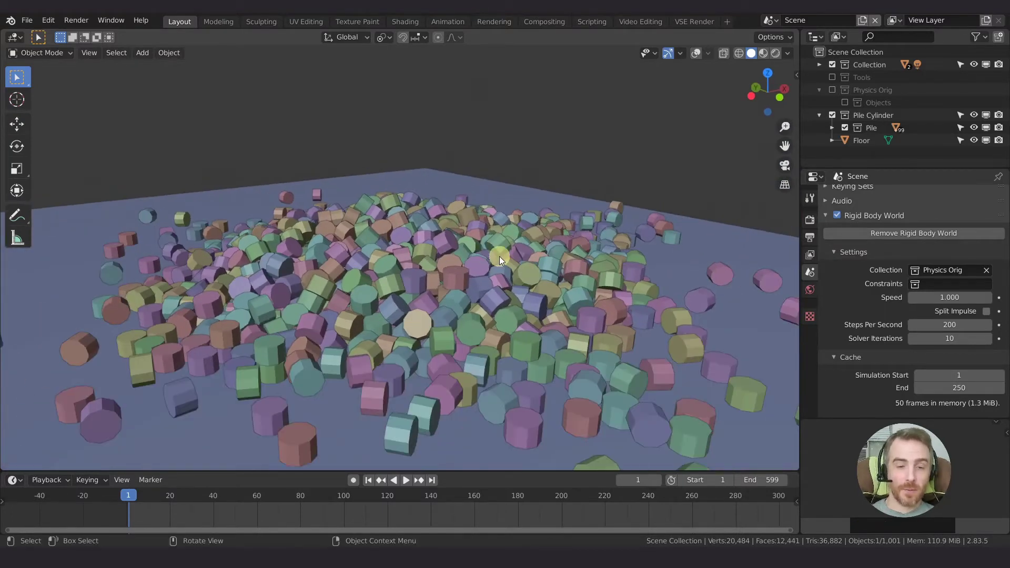
pyautogui.moveTo(452, 258); pyautogui.dragTo(492, 250, button='middle')
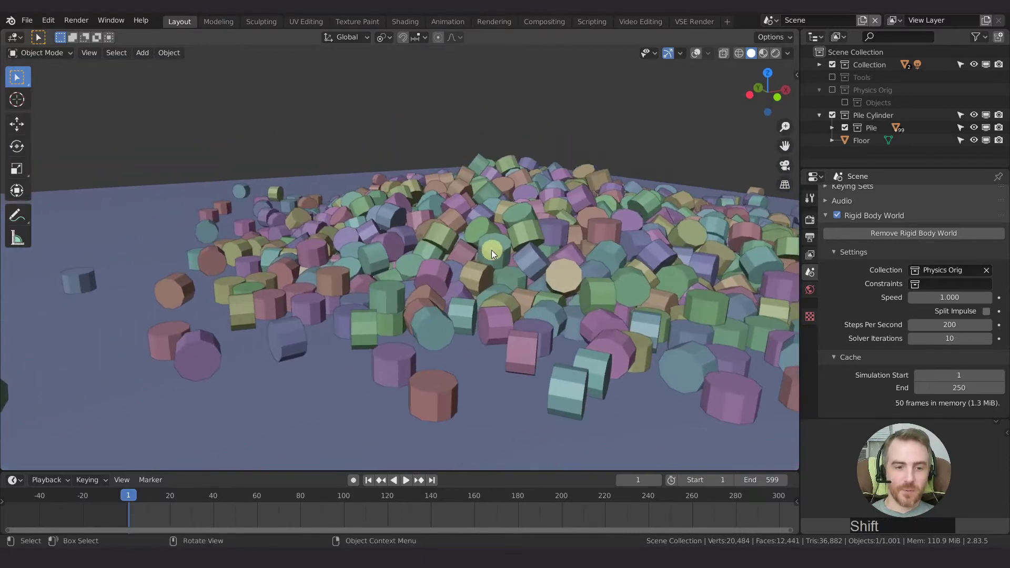
pyautogui.moveTo(438, 280); pyautogui.dragTo(428, 292, button='middle')
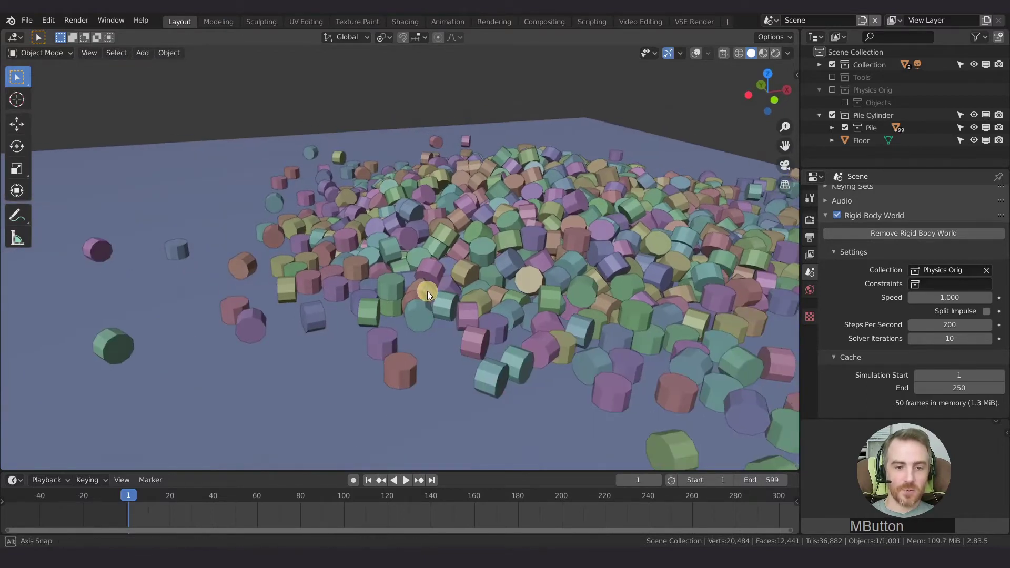
pyautogui.keyDown('shift'); pyautogui.moveTo(547, 232); pyautogui.dragTo(516, 242, button='middle'); pyautogui.keyUp('shift')
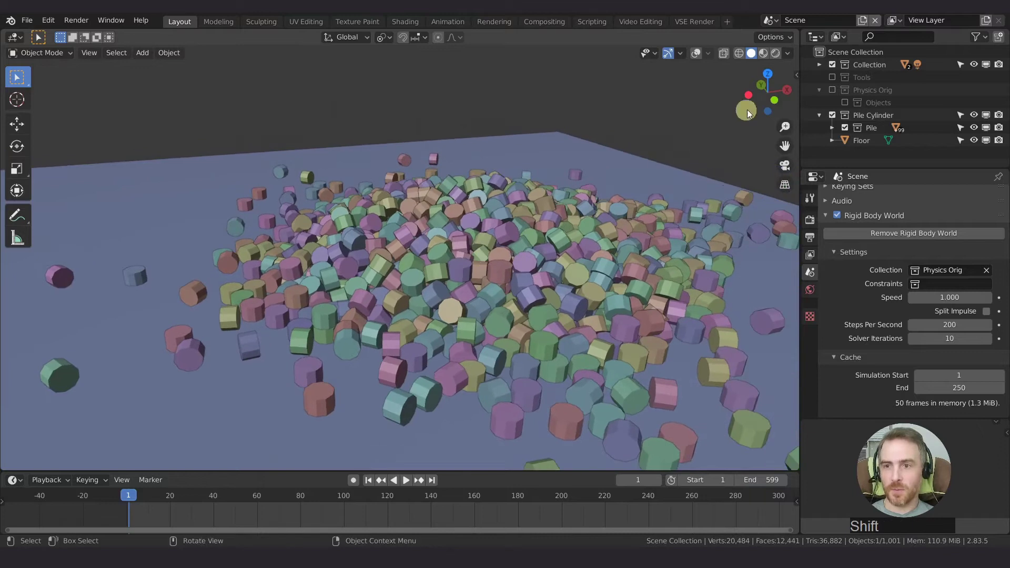
# - Unhide the Cylinder object in Collection, select it, and turn on the viewport overlays
pyautogui.click(820, 66)
pyautogui.click(964, 80)
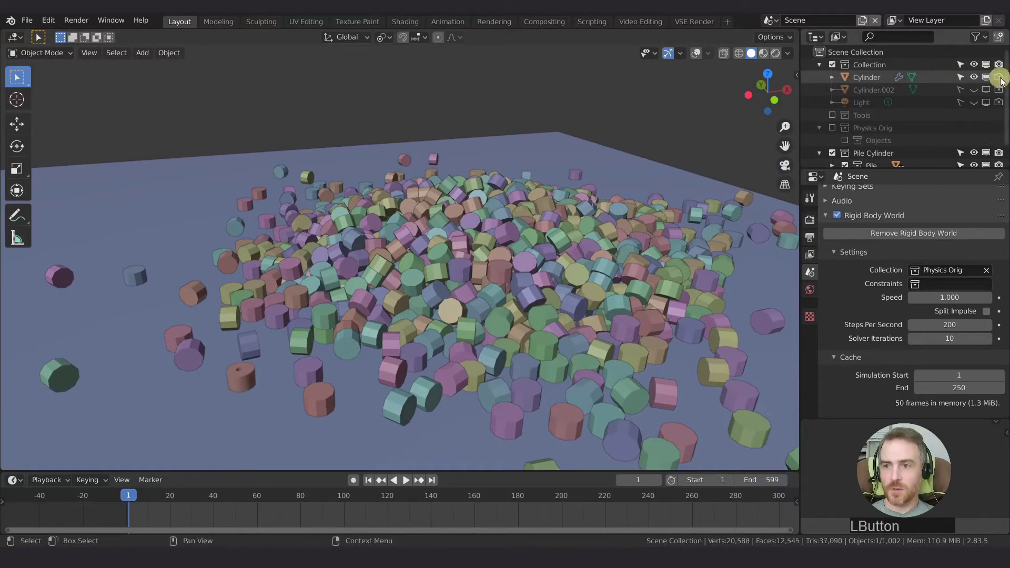
pyautogui.click(240, 378)
pyautogui.click(697, 53)
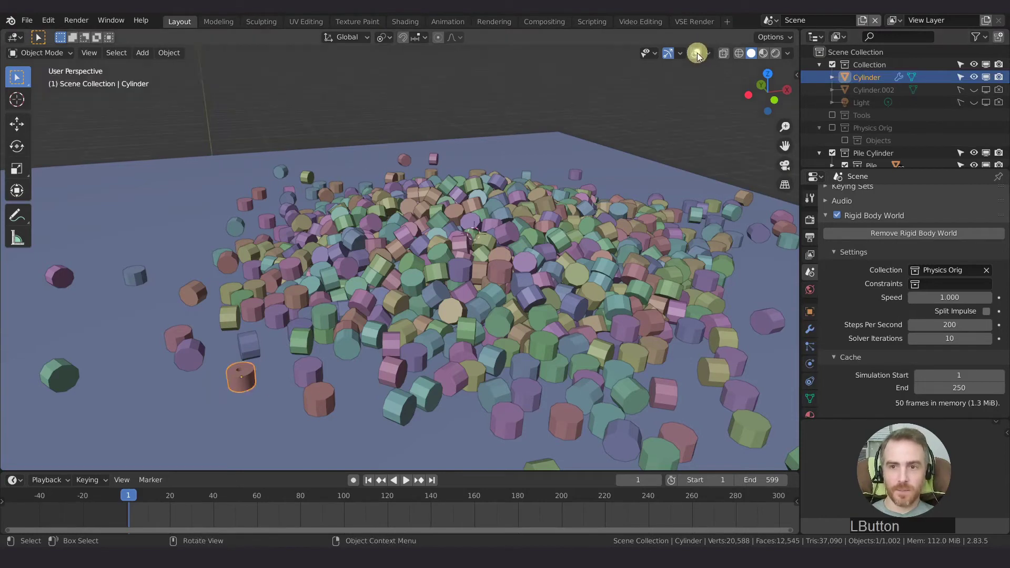
# - Rename the Cylinder object to TP
pyautogui.keyDown('shift'); pyautogui.moveTo(242, 383); pyautogui.dragTo(343, 312, button='middle'); pyautogui.keyUp('shift')
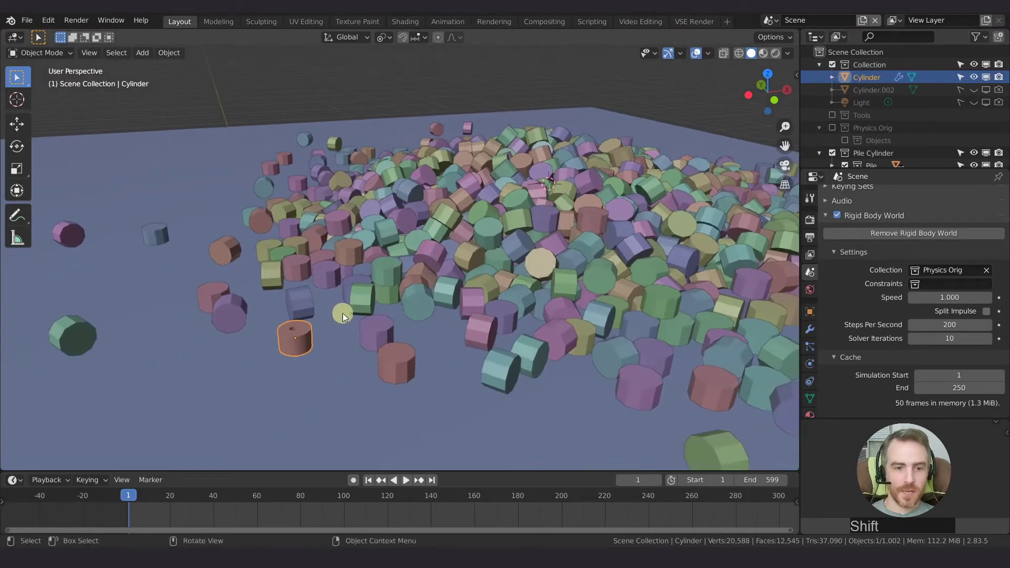
pyautogui.doubleClick(869, 77)
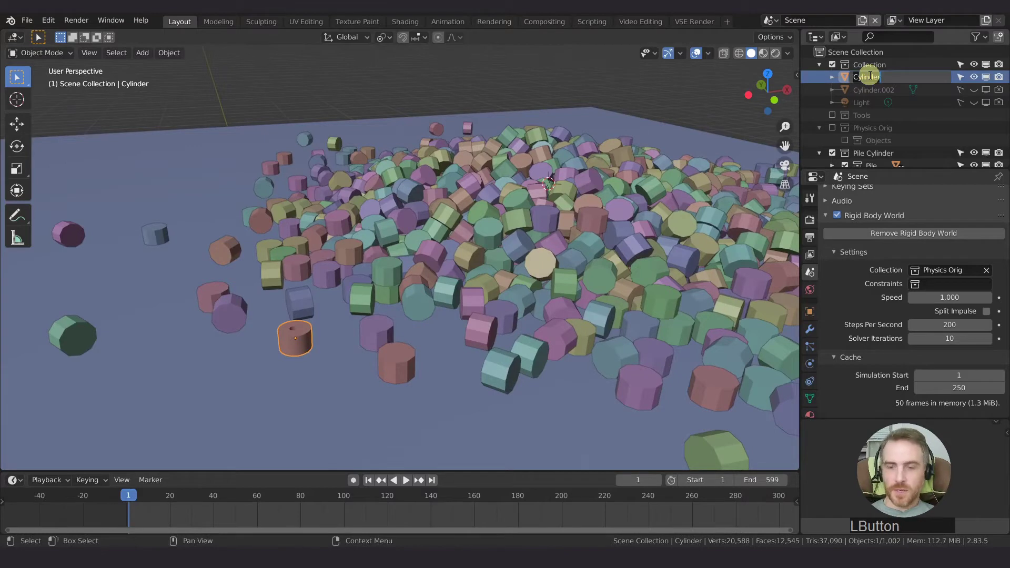
pyautogui.write('TP')
pyautogui.press('Return')
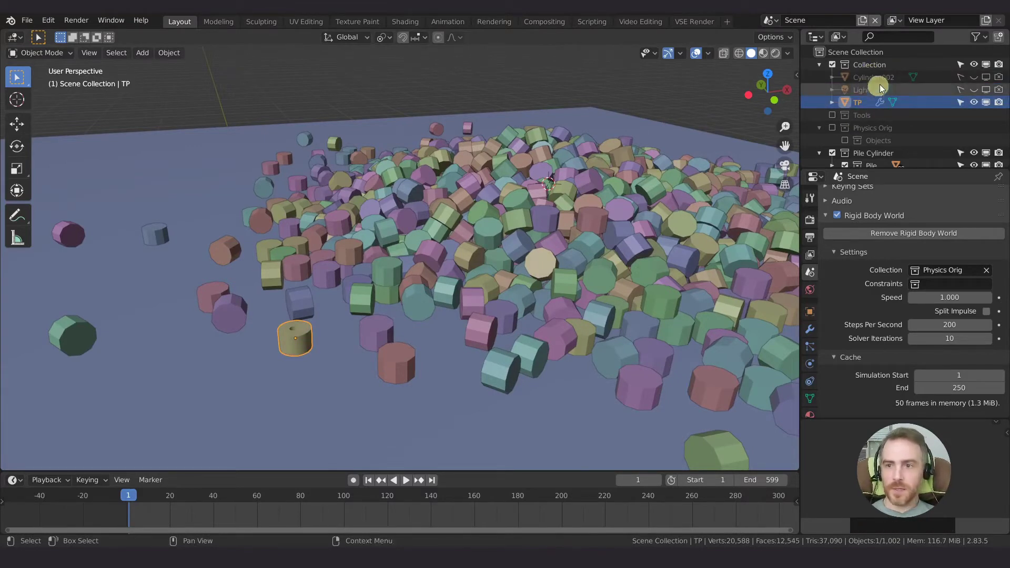
# - Check Cylinder.002 by showing and hiding it, and view the pile in Material Preview before returning to Solid shading
pyautogui.click(974, 77)
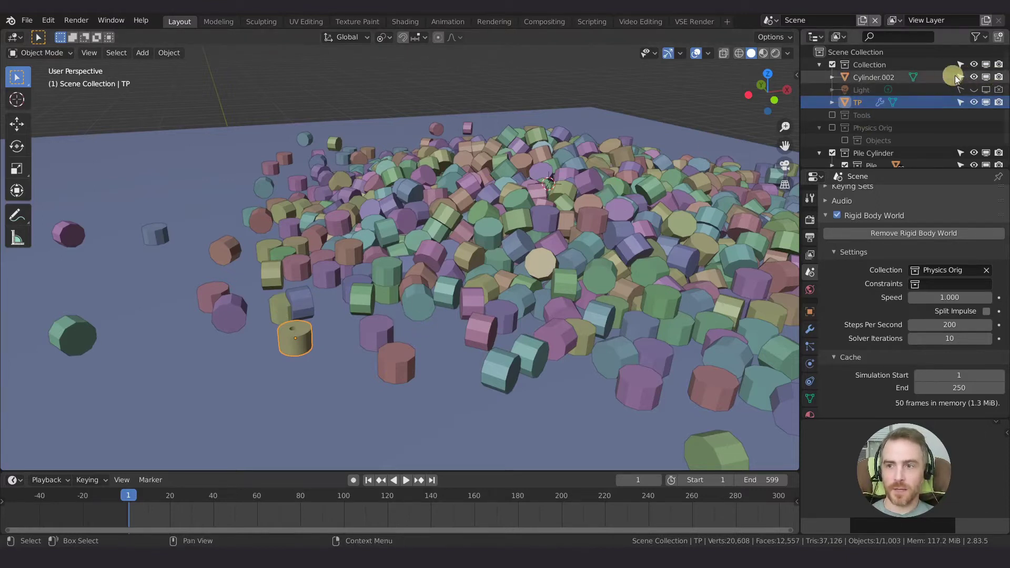
pyautogui.click(974, 77)
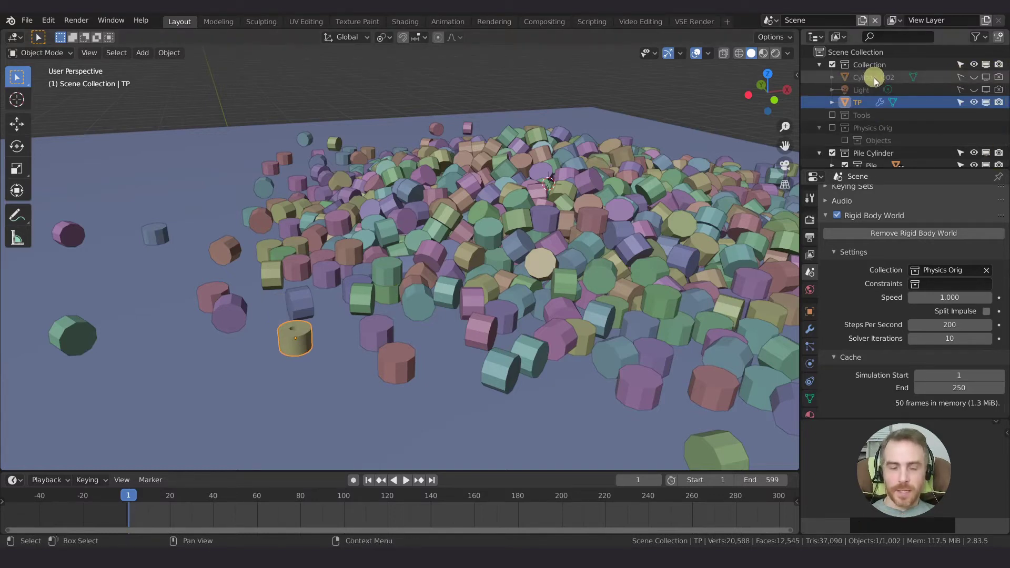
pyautogui.click(763, 53)
pyautogui.press('KP_Decimal')
pyautogui.keyDown('shift'); pyautogui.rightClick(421, 286); pyautogui.keyUp('shift')
pyautogui.moveTo(421, 286); pyautogui.dragTo(435, 227, button='middle')
pyautogui.scroll(-5, 437, 318)
pyautogui.scroll(-2, 452, 305)
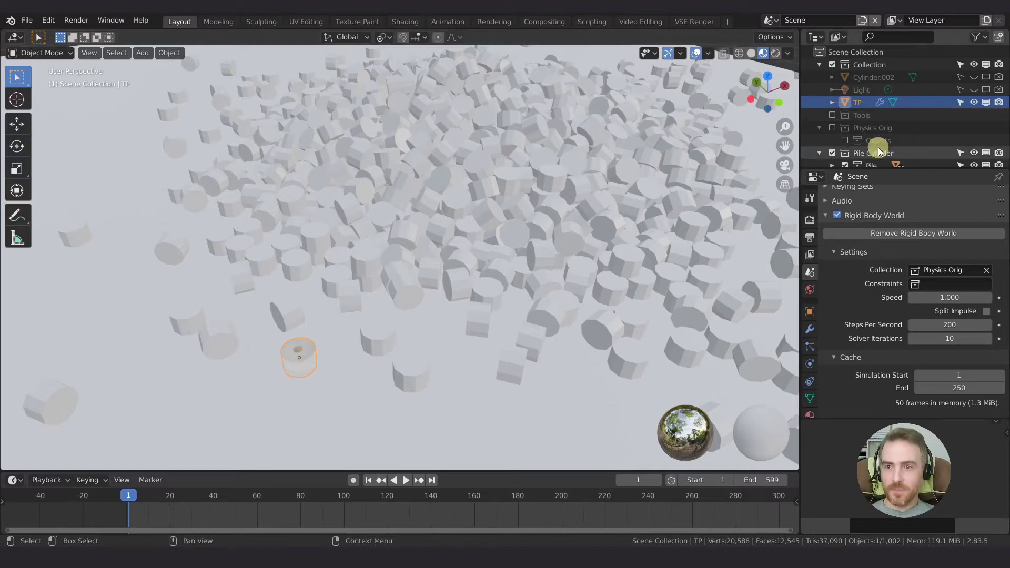
pyautogui.scroll(-1, 879, 148)
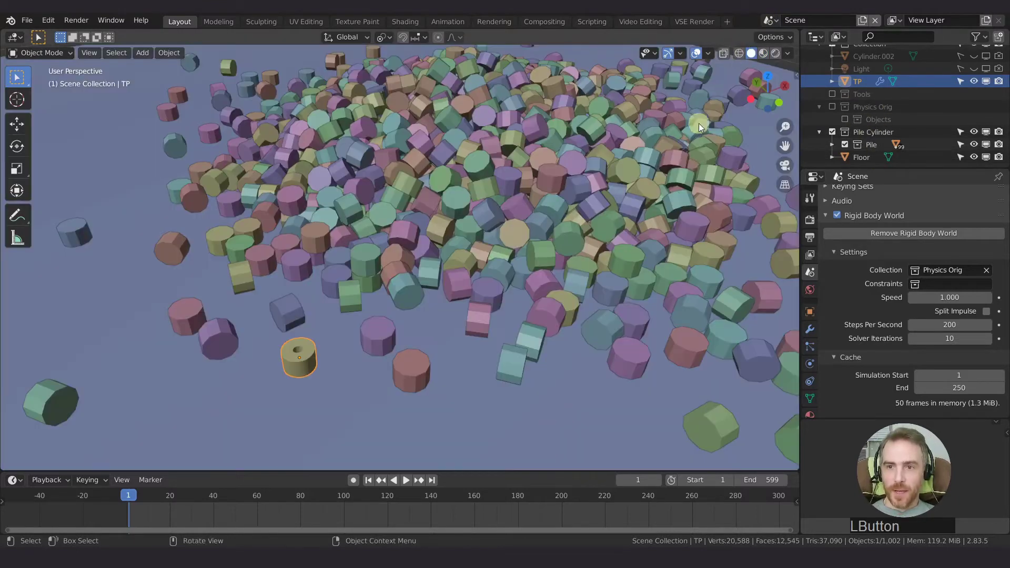
pyautogui.click(752, 52)
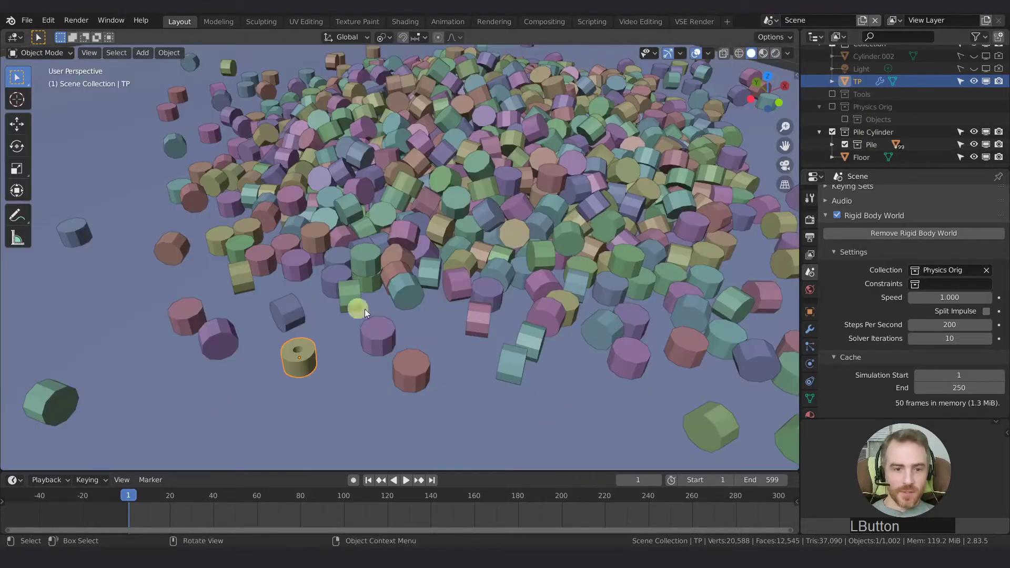
# - Select all objects in the Pile collection and add TP to the selection as the active object
pyautogui.rightClick(873, 146)
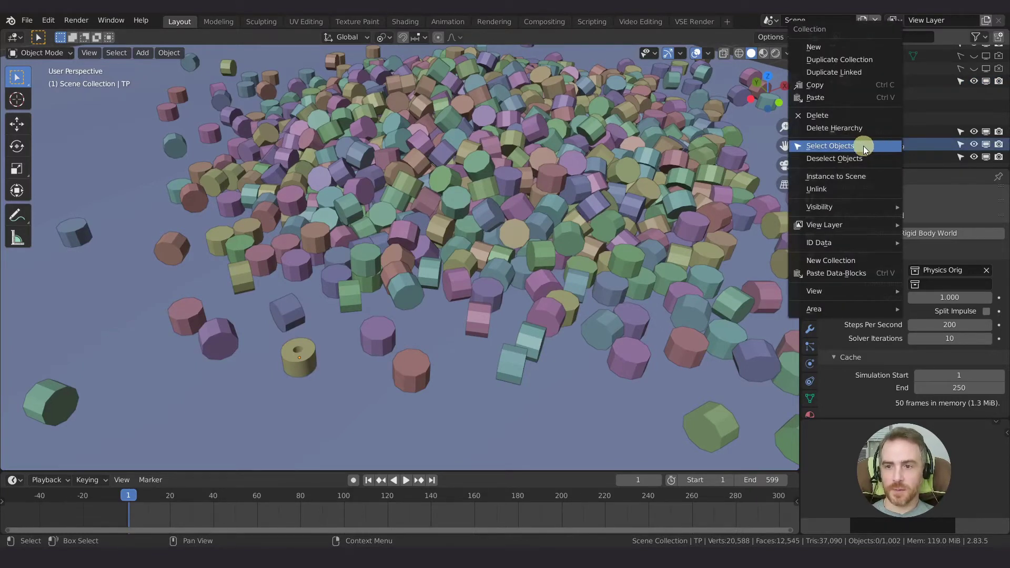
pyautogui.click(866, 146)
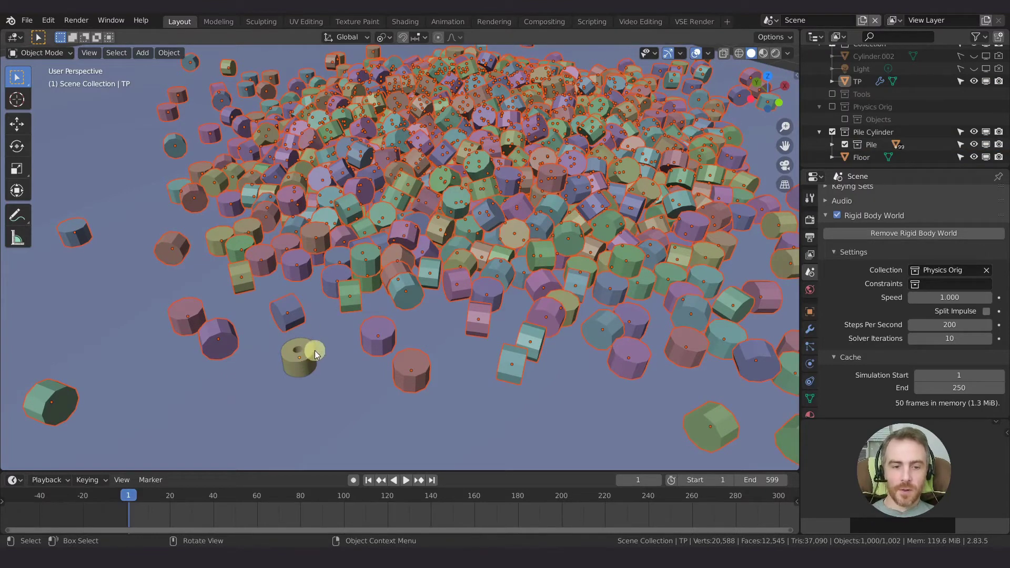
pyautogui.keyDown('ctrl'); pyautogui.click(861, 82); pyautogui.keyUp('ctrl')
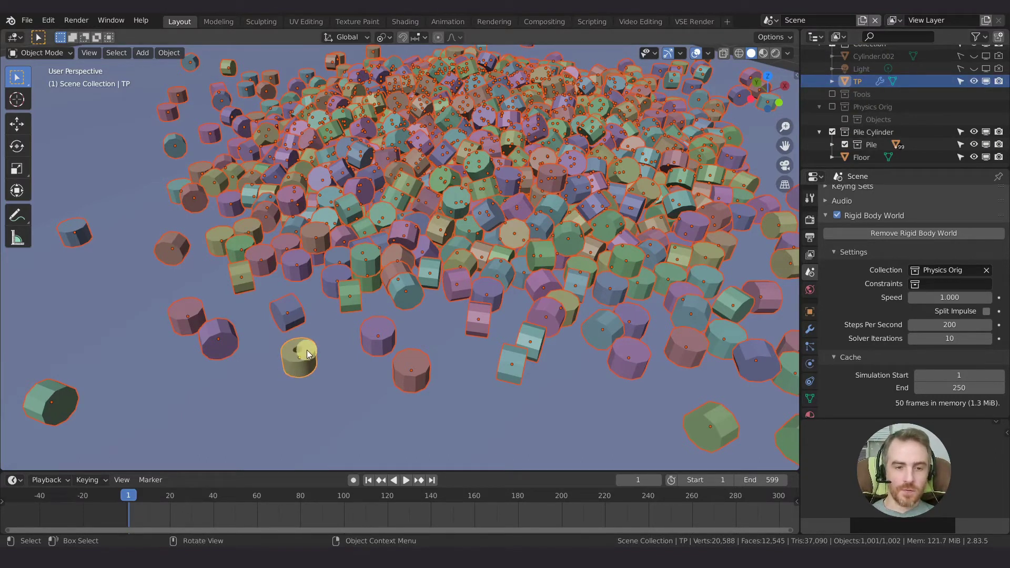
# - Link TP's object data to all the selected pile cylinders
pyautogui.click(893, 81)
pyautogui.keyDown('shift'); pyautogui.moveTo(313, 362); pyautogui.dragTo(405, 371, button='middle'); pyautogui.keyUp('shift')
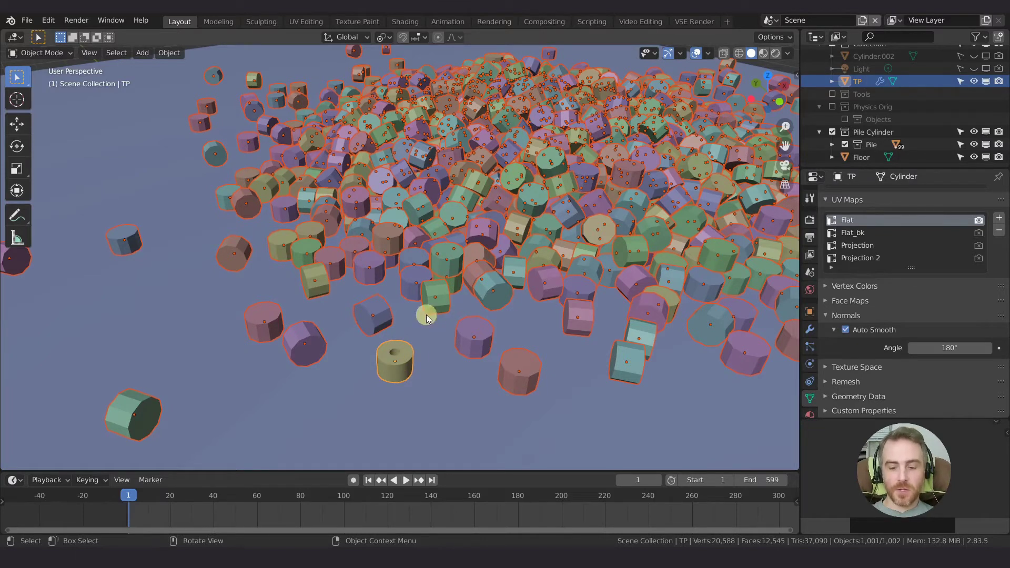
pyautogui.hotkey('ctrl', 'l')
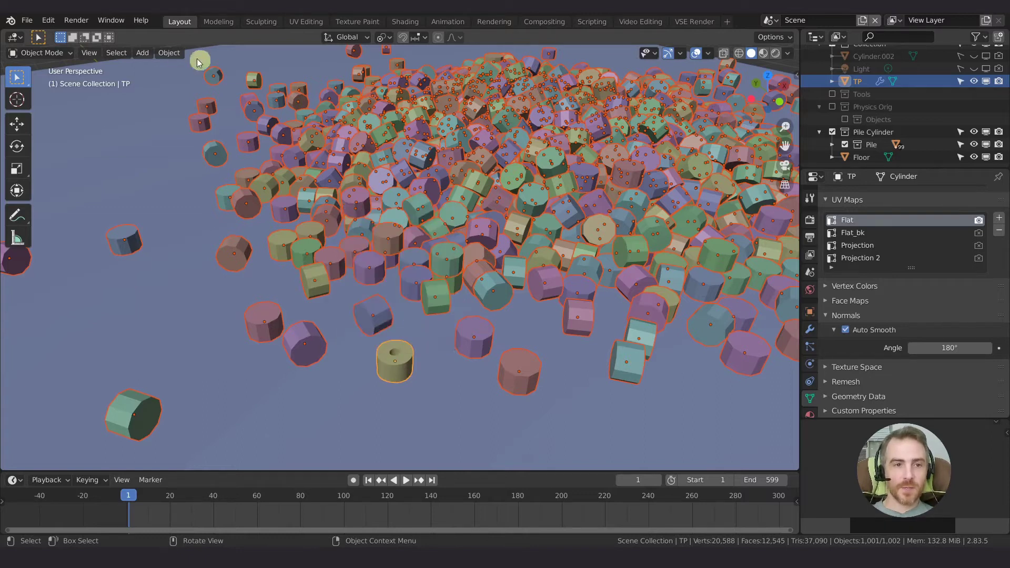
pyautogui.click(170, 53)
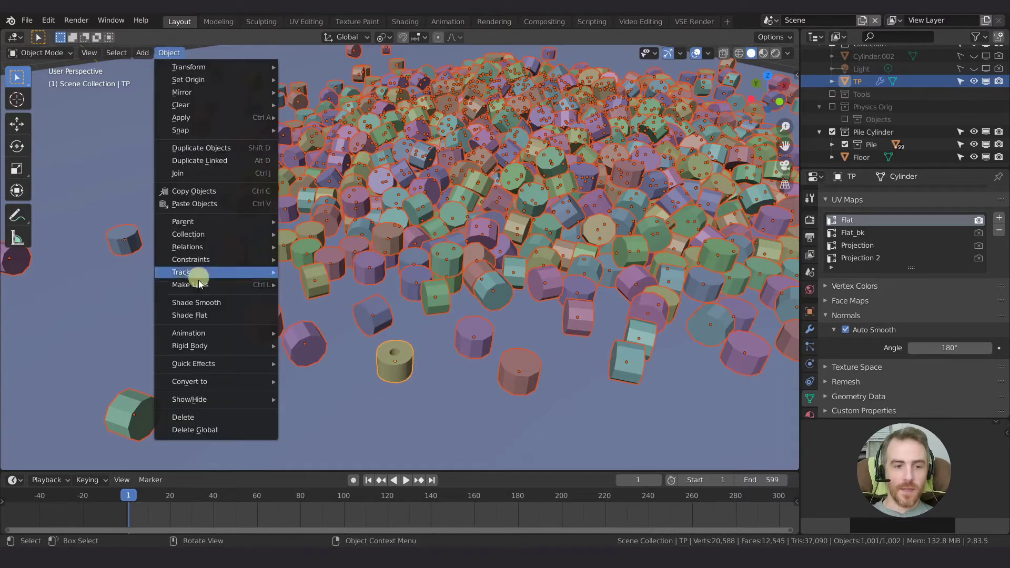
pyautogui.moveTo(199, 293)
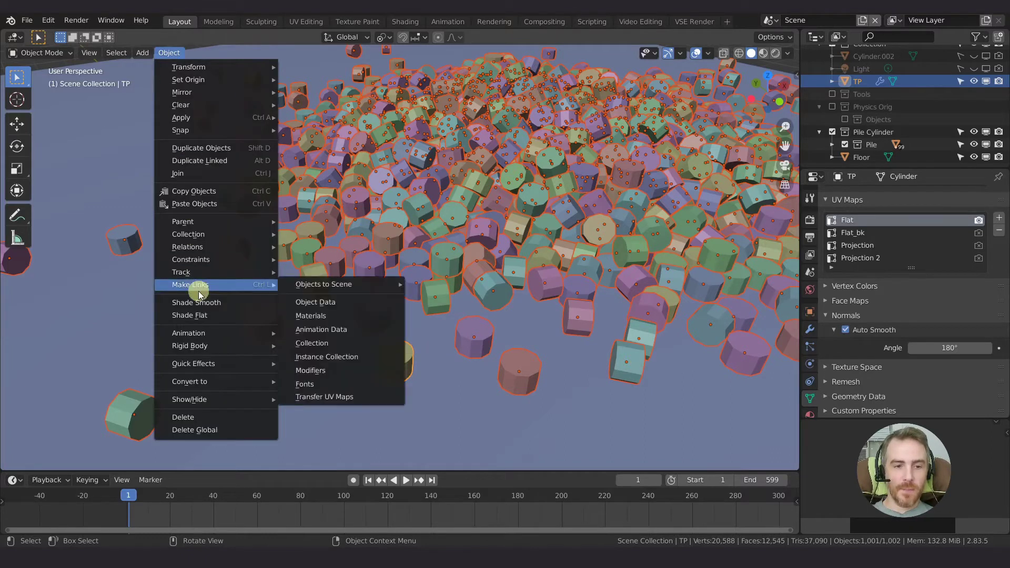
pyautogui.click(330, 304)
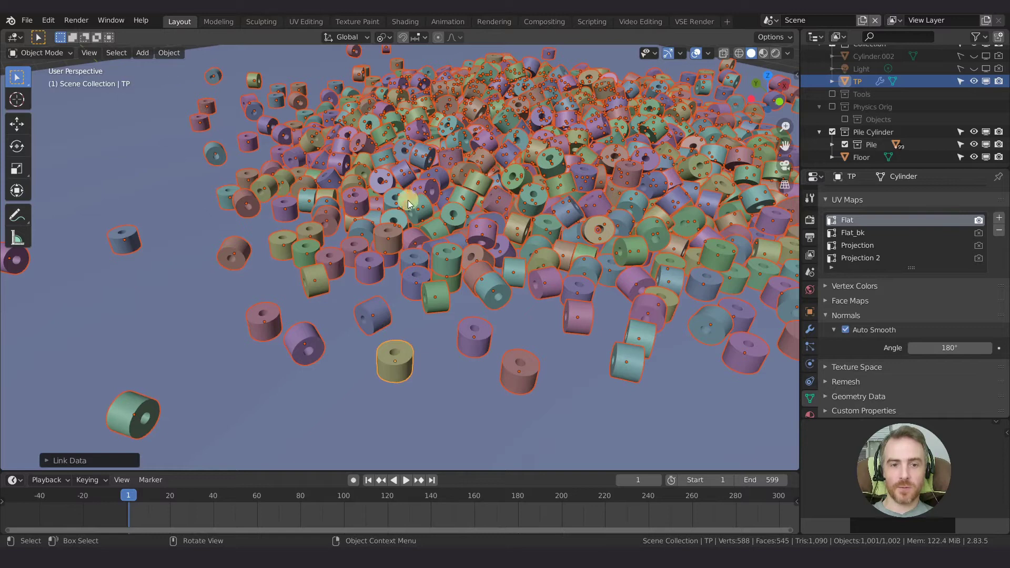
# - Link TP's modifiers to the selected cylinders and inspect the modifiers on several individual rolls
pyautogui.hotkey('ctrl', 'l')
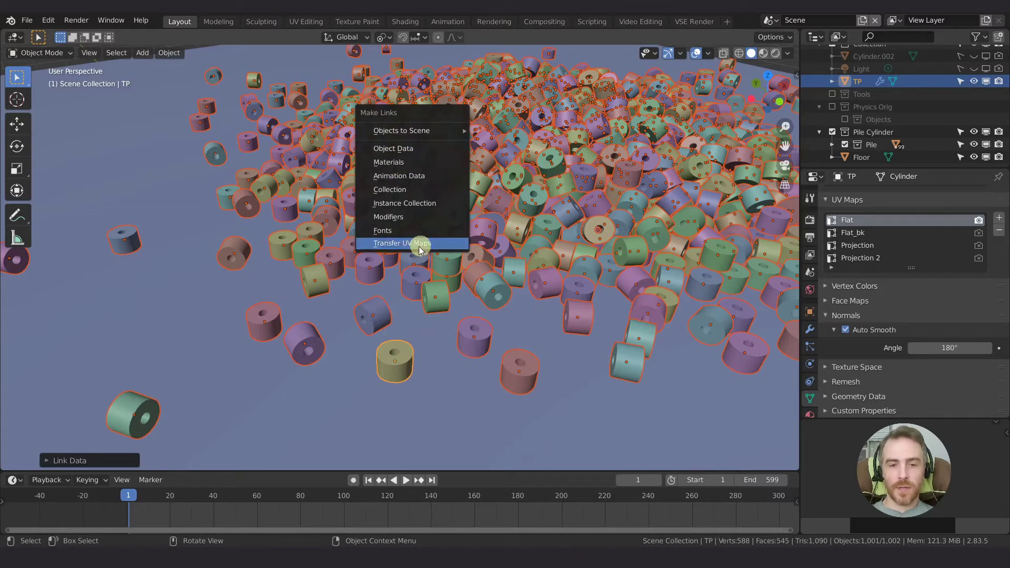
pyautogui.click(389, 218)
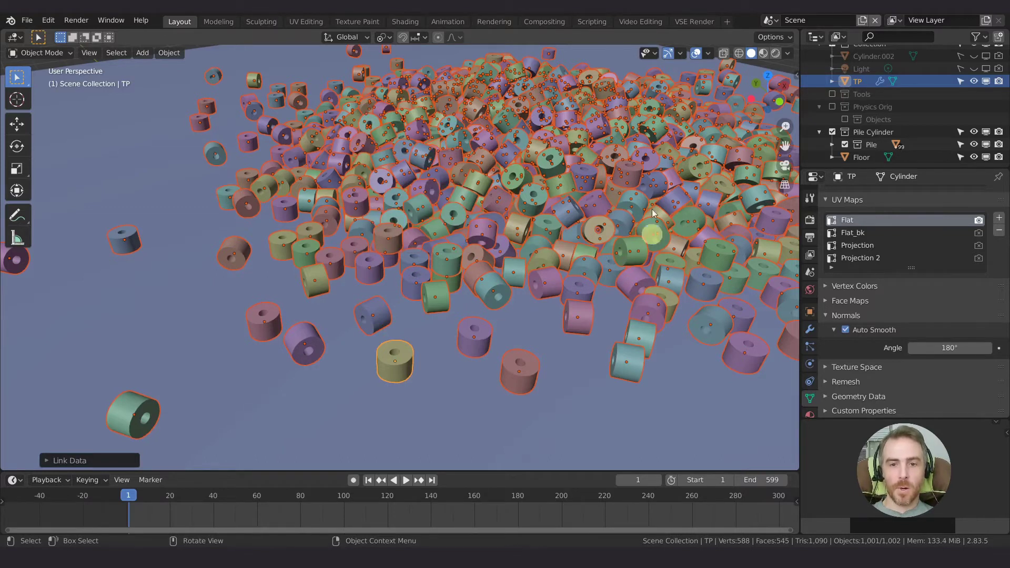
pyautogui.click(811, 331)
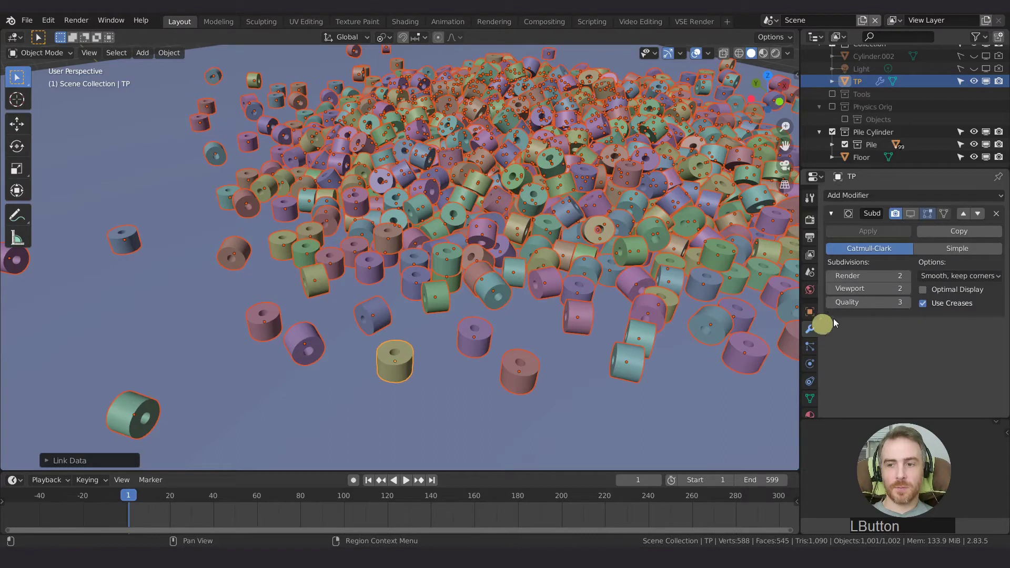
pyautogui.click(376, 271)
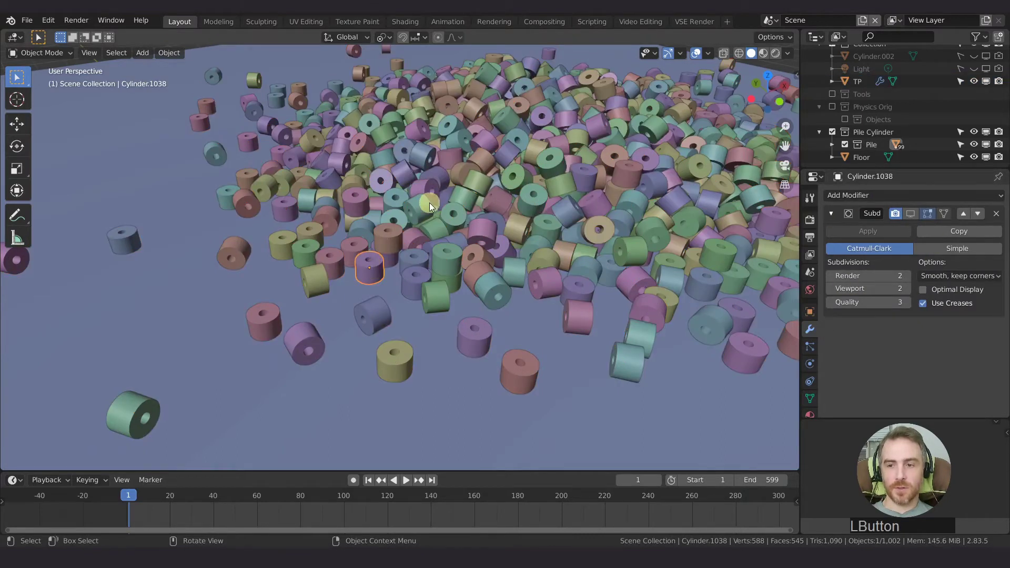
pyautogui.click(619, 237)
pyautogui.click(602, 290)
pyautogui.click(464, 237)
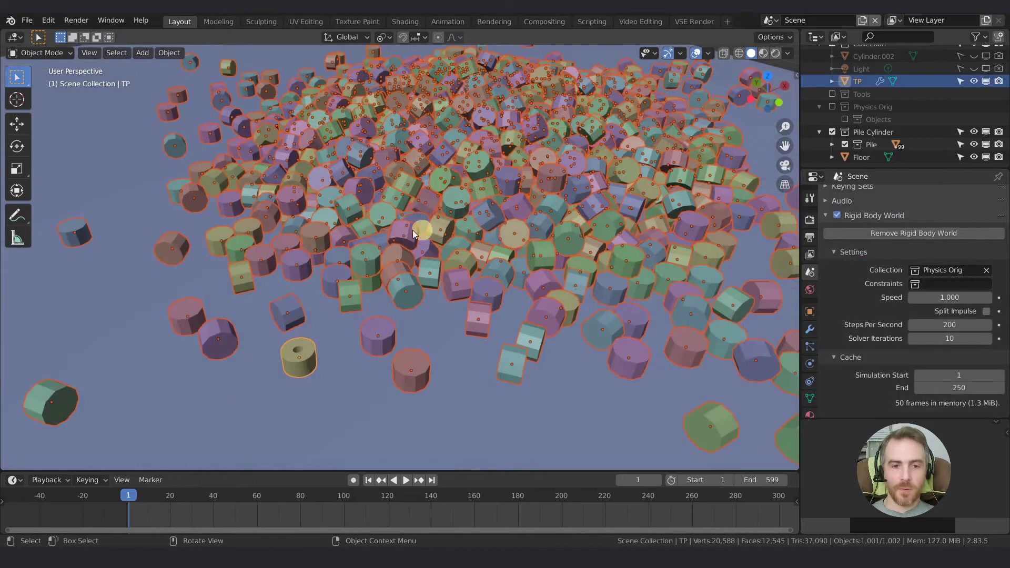
# - Select only the TP roll and enter Edit Mode to examine its mesh up close
pyautogui.keyDown('shift'); pyautogui.moveTo(422, 229); pyautogui.dragTo(520, 195, button='middle'); pyautogui.keyUp('shift')
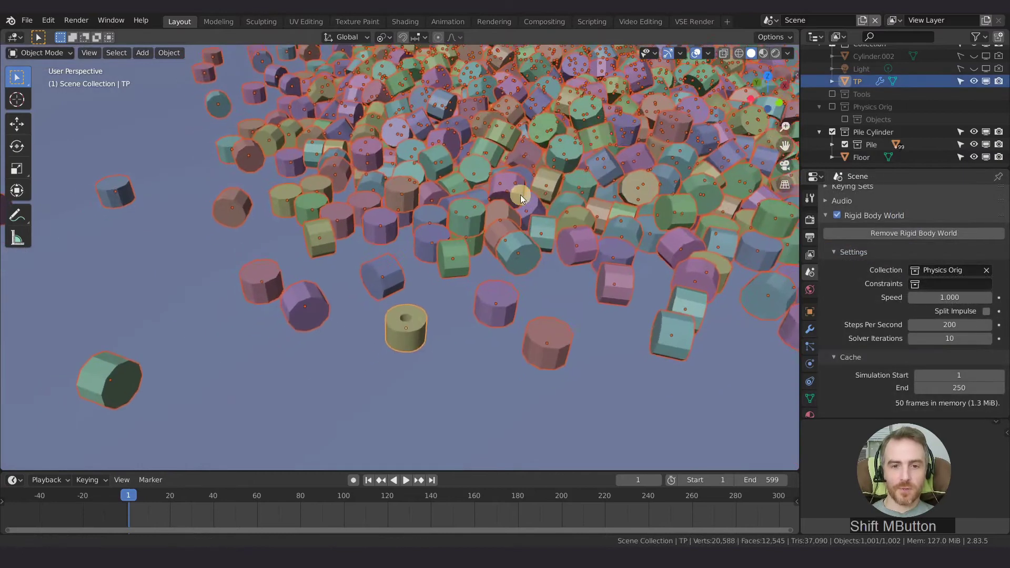
pyautogui.scroll(3, 458, 269)
pyautogui.scroll(-2, 458, 271)
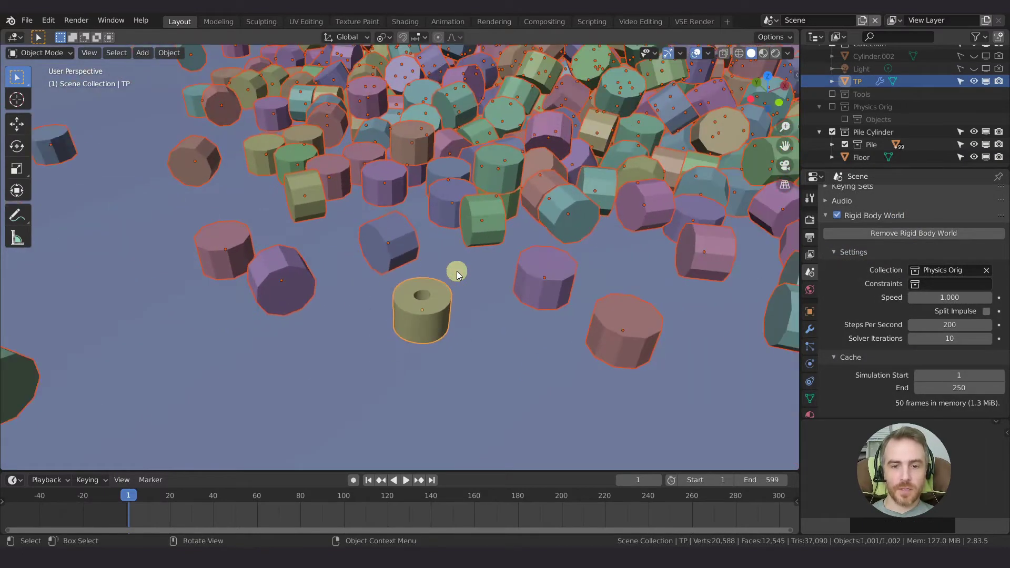
pyautogui.click(437, 300)
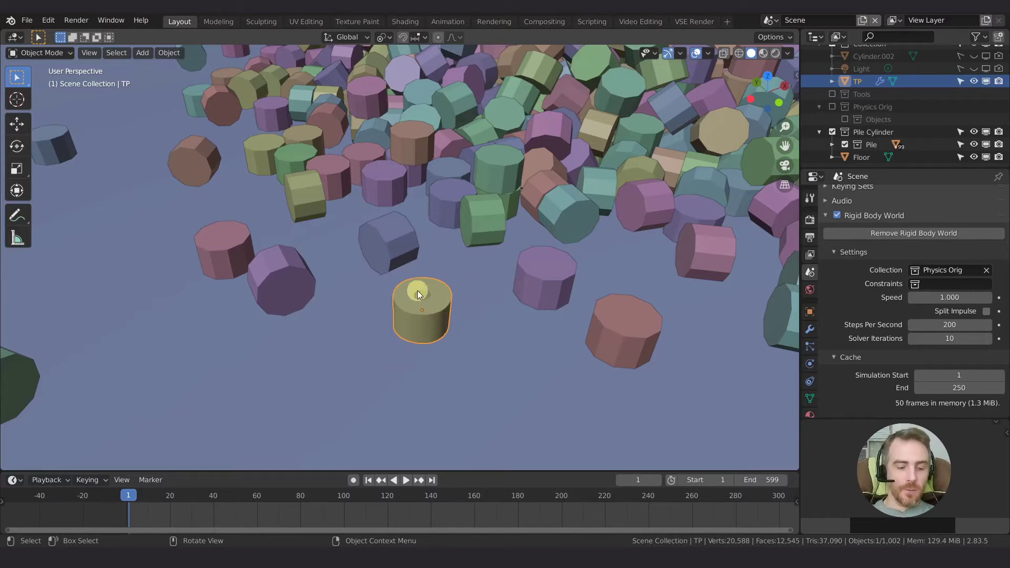
pyautogui.press('Tab')
pyautogui.moveTo(429, 314)
pyautogui.mouseDown(button='middle')
pyautogui.moveTo(501, 318)
pyautogui.moveTo(428, 325)
pyautogui.mouseUp(button='middle')
pyautogui.keyDown('shift'); pyautogui.rightClick(435, 300); pyautogui.keyUp('shift')
pyautogui.scroll(3, 434, 327)
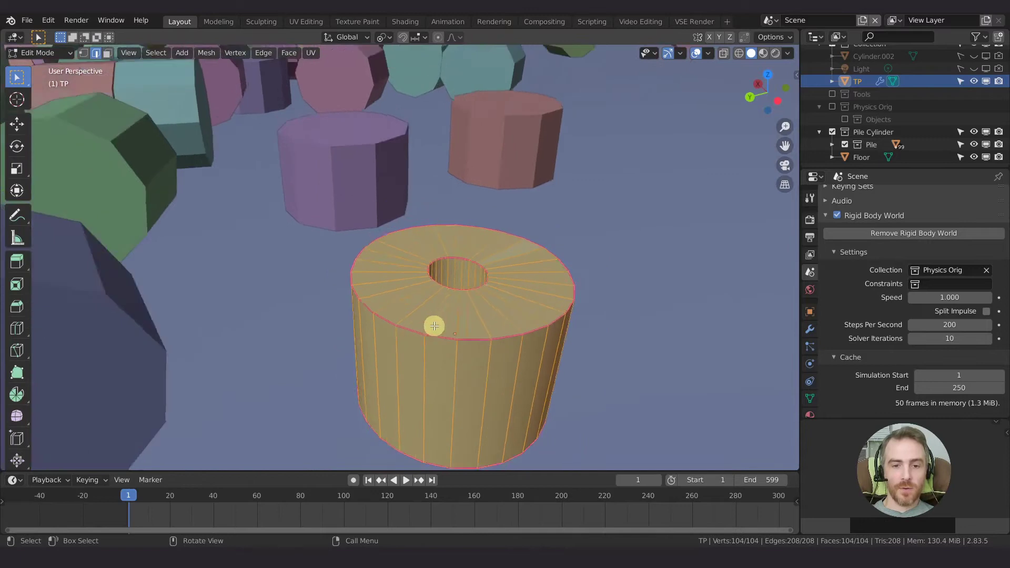
pyautogui.scroll(-3, 434, 327)
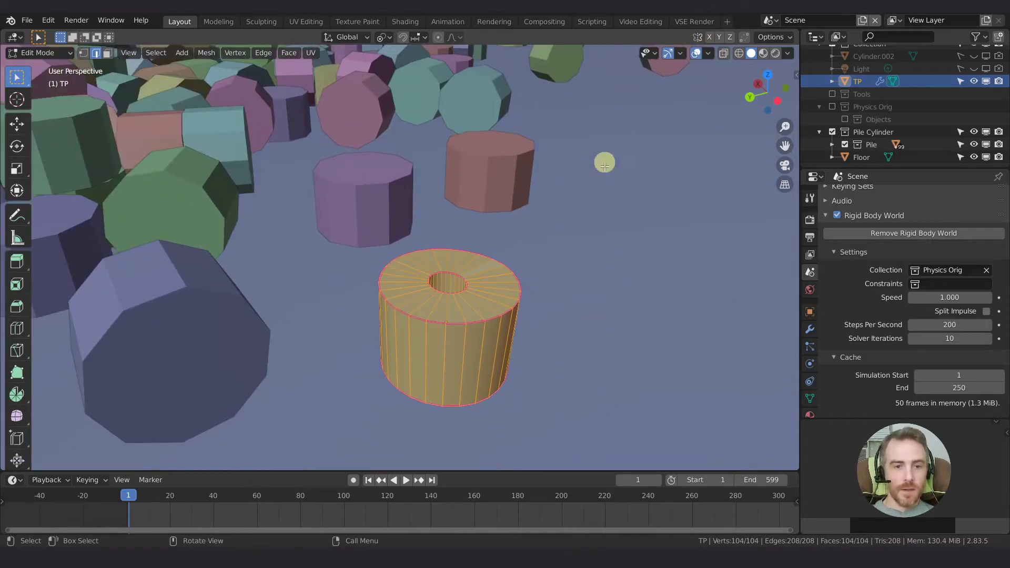
# - Select the roll's top outer edge loop, check its mean crease value, and clear the selection
pyautogui.hotkey('alt', 'a')
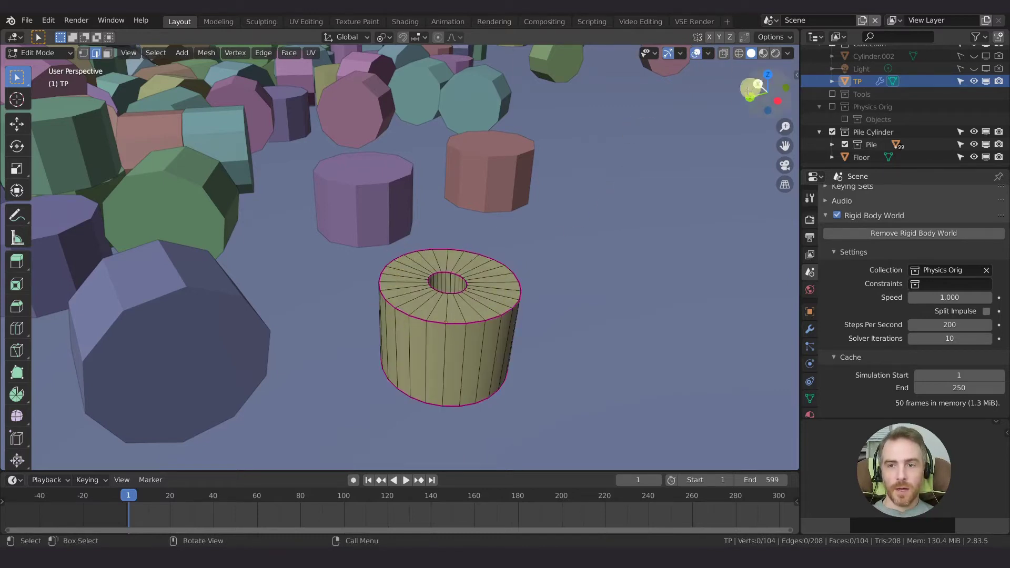
pyautogui.press('n')
pyautogui.keyDown('alt'); pyautogui.click(459, 247); pyautogui.keyUp('alt')
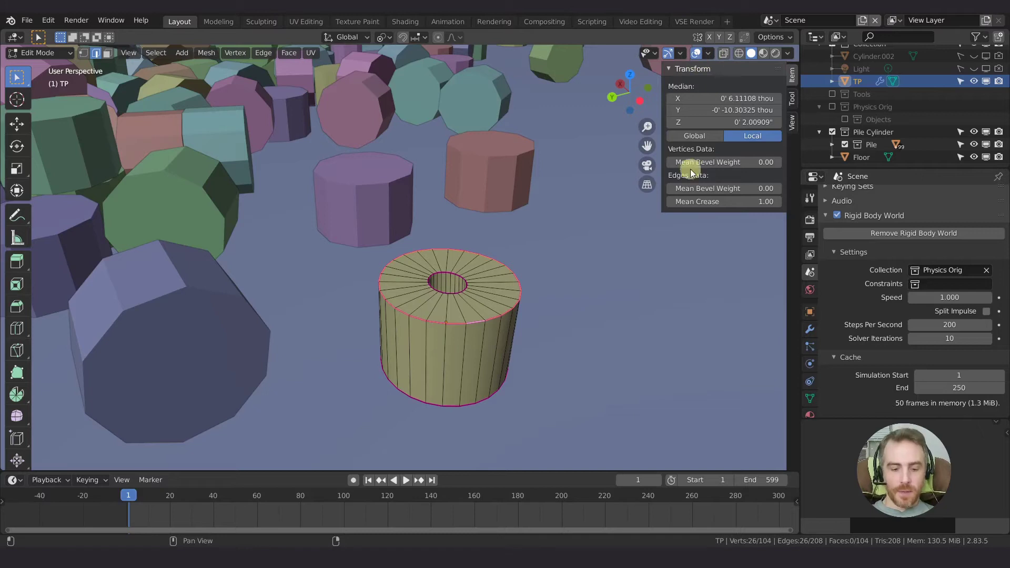
pyautogui.press('n')
pyautogui.click(710, 55)
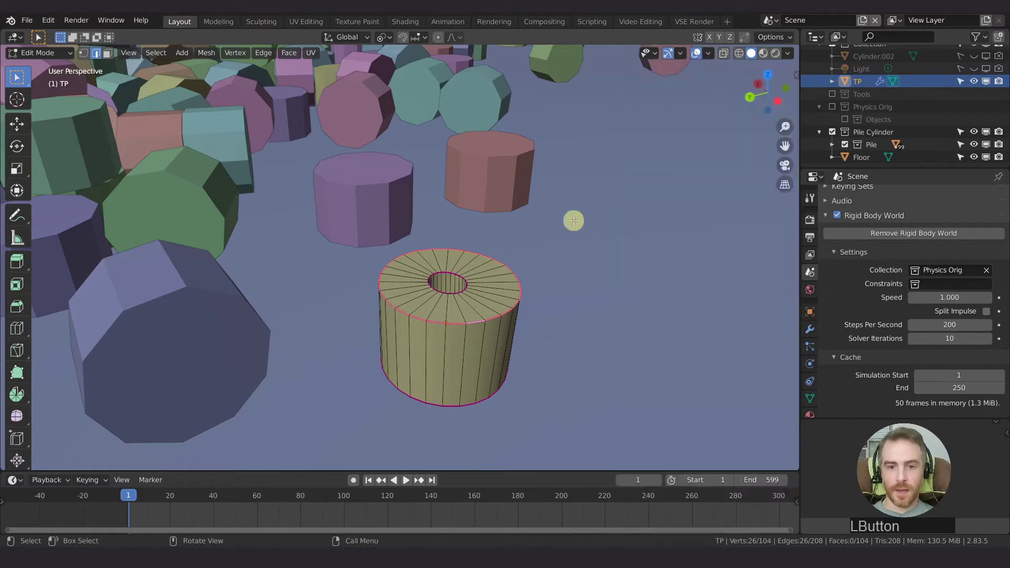
pyautogui.click(556, 242)
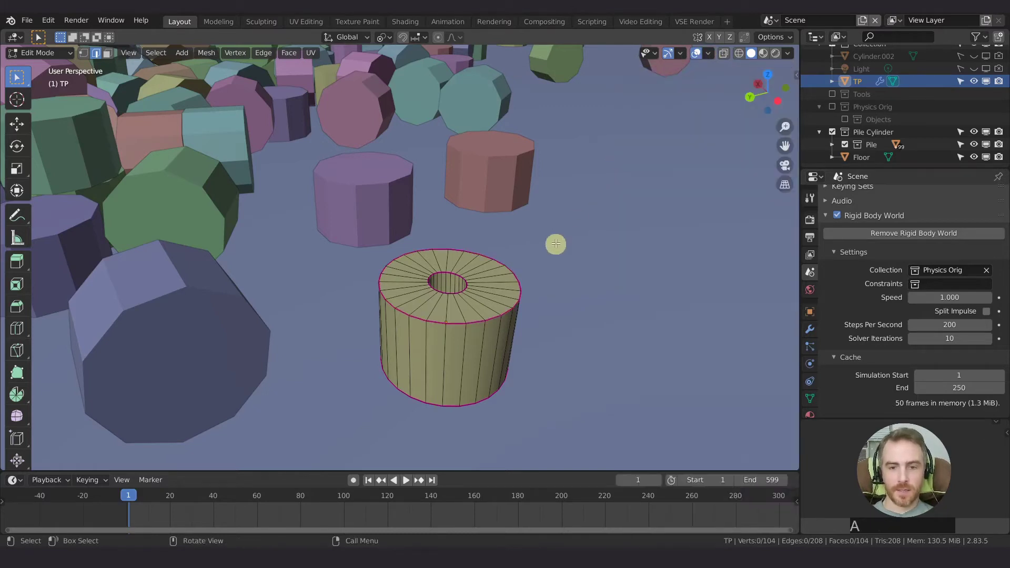
# - Turn off the Creases, Sharp and Bevel edge overlays and show Seams on the TP mesh
pyautogui.click(708, 52)
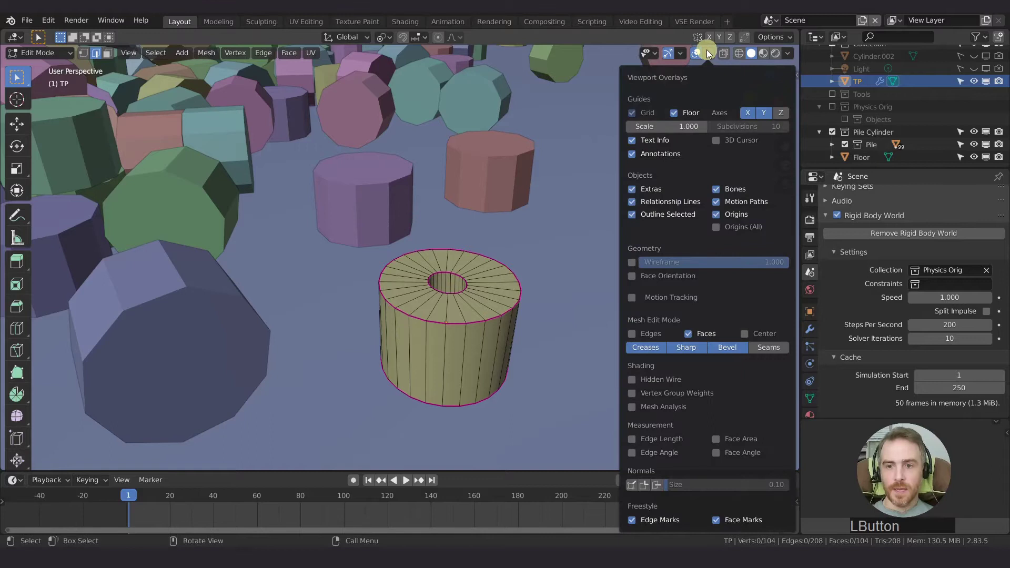
pyautogui.click(651, 350)
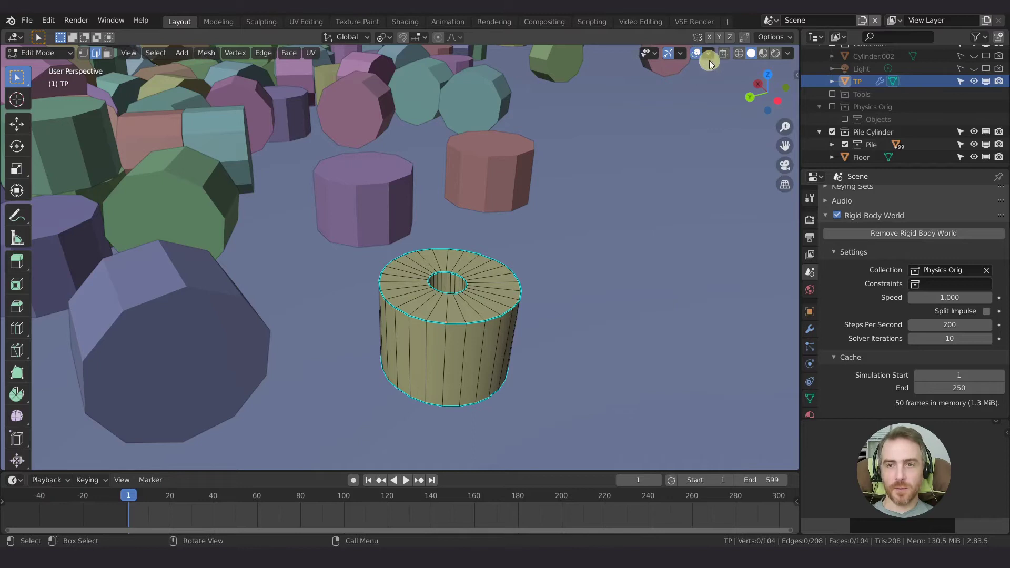
pyautogui.click(708, 53)
pyautogui.click(682, 348)
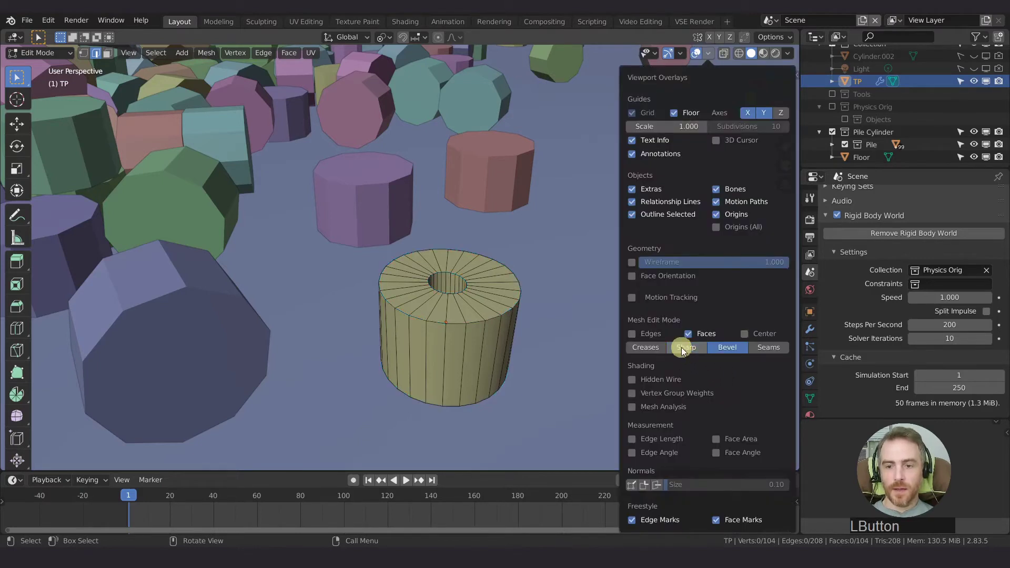
pyautogui.click(732, 352)
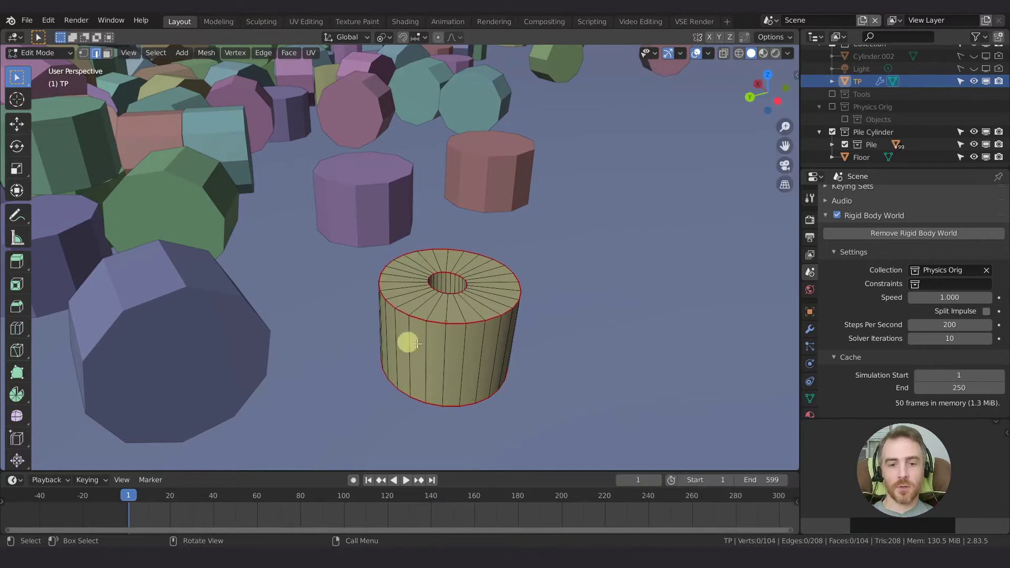
# - Examine the TP mesh's seams, its Subdivision modifier, and its UV Maps and Normals data settings
pyautogui.moveTo(453, 285); pyautogui.dragTo(661, 372, button='middle')
pyautogui.moveTo(509, 285); pyautogui.dragTo(438, 284, button='middle')
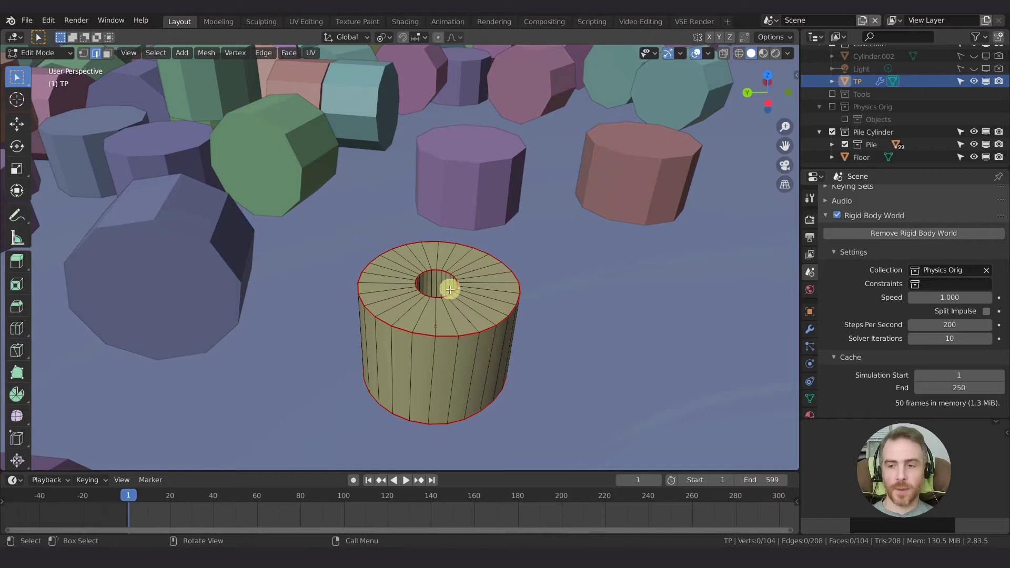
pyautogui.moveTo(450, 290); pyautogui.dragTo(476, 321, button='middle')
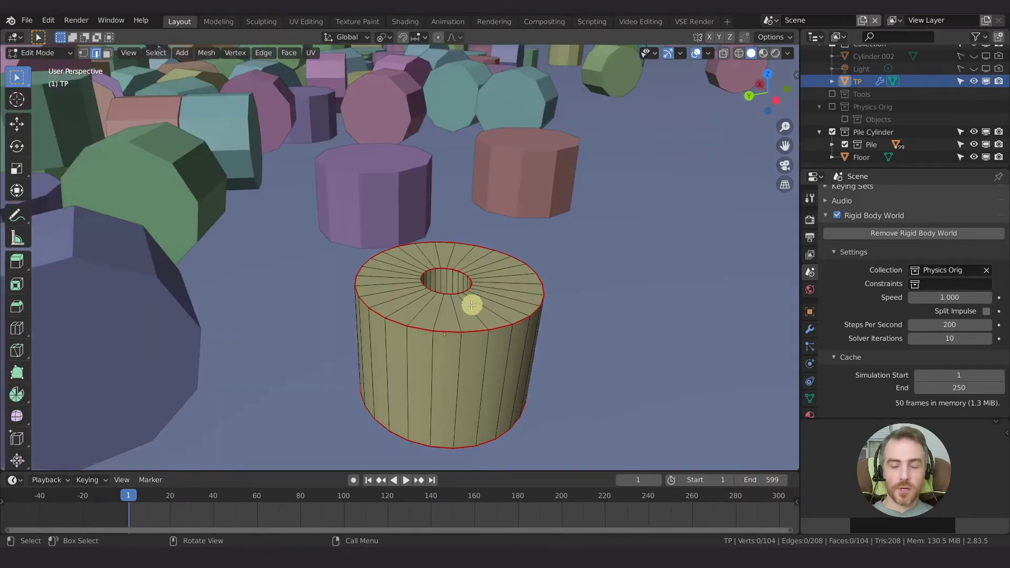
pyautogui.click(810, 328)
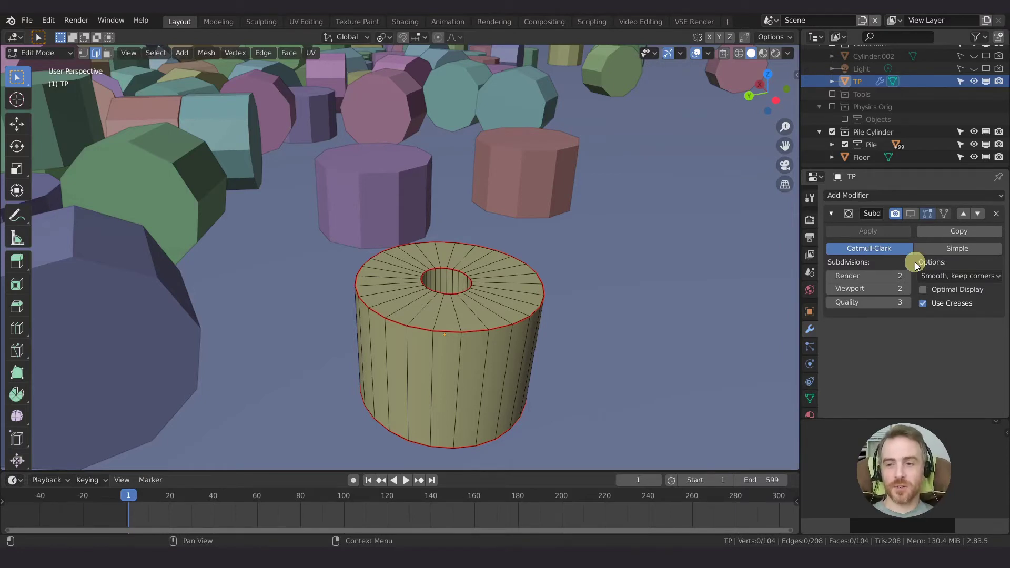
pyautogui.click(810, 399)
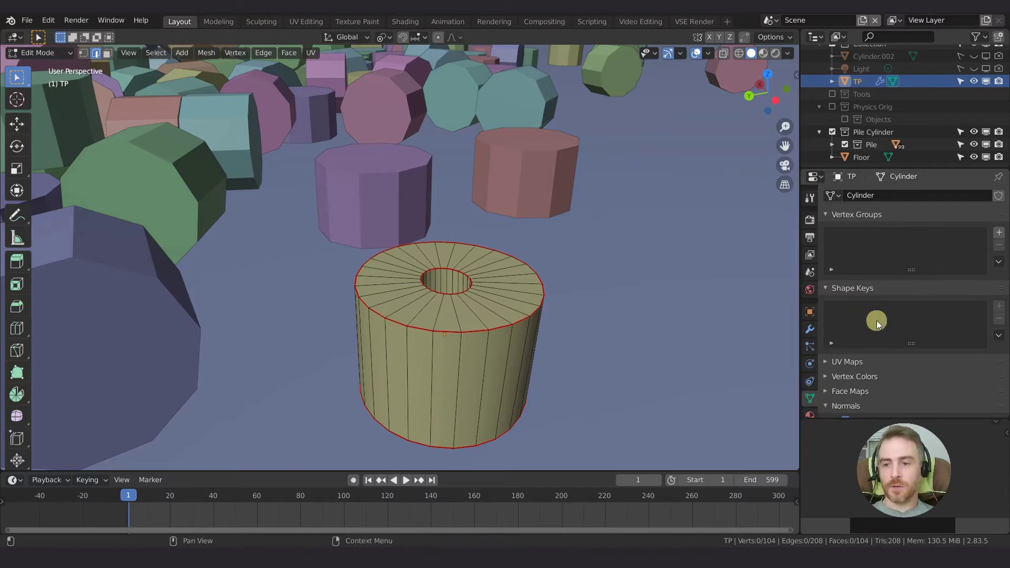
pyautogui.scroll(-4, 842, 316)
pyautogui.click(836, 276)
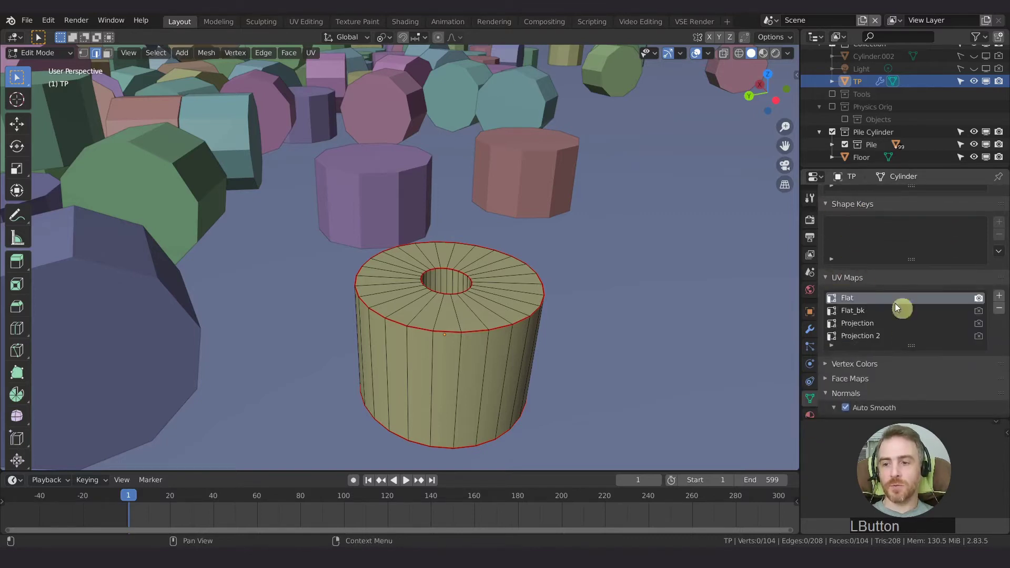
pyautogui.scroll(-2, 844, 316)
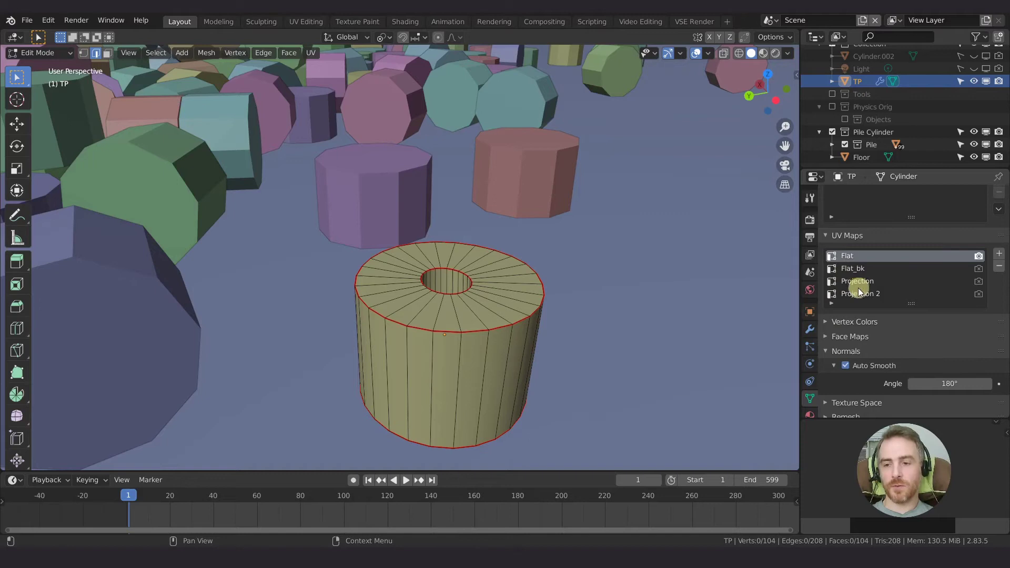
pyautogui.scroll(-1, 858, 287)
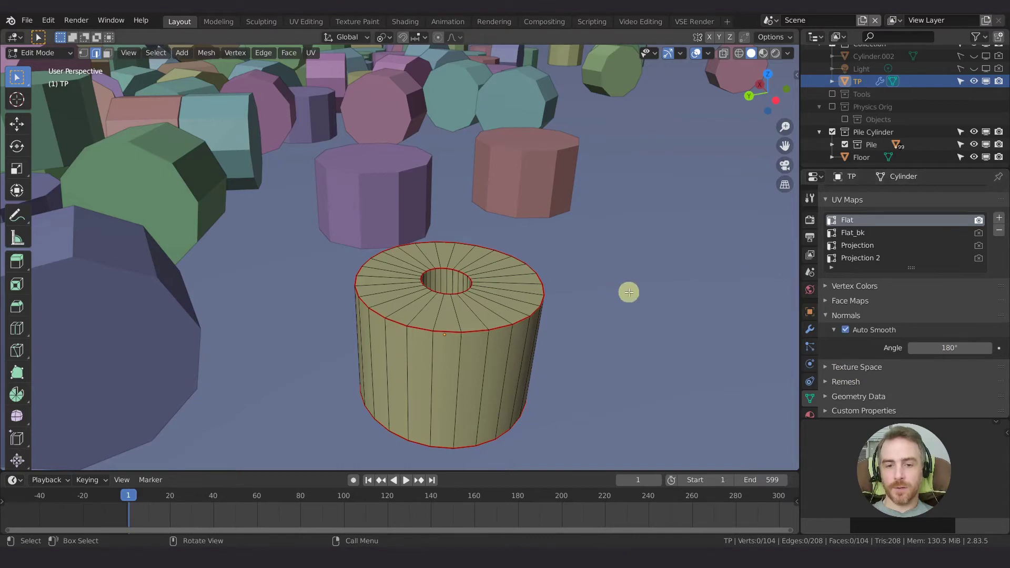
# - Display the whole pile of rolls in Material Preview shading and hide the Floor object
pyautogui.scroll(-5, 485, 232)
pyautogui.moveTo(469, 271); pyautogui.dragTo(406, 285, button='middle')
pyautogui.scroll(-3, 406, 285)
pyautogui.moveTo(440, 331)
pyautogui.mouseDown(button='middle')
pyautogui.moveTo(401, 317)
pyautogui.moveTo(445, 342)
pyautogui.mouseUp(button='middle')
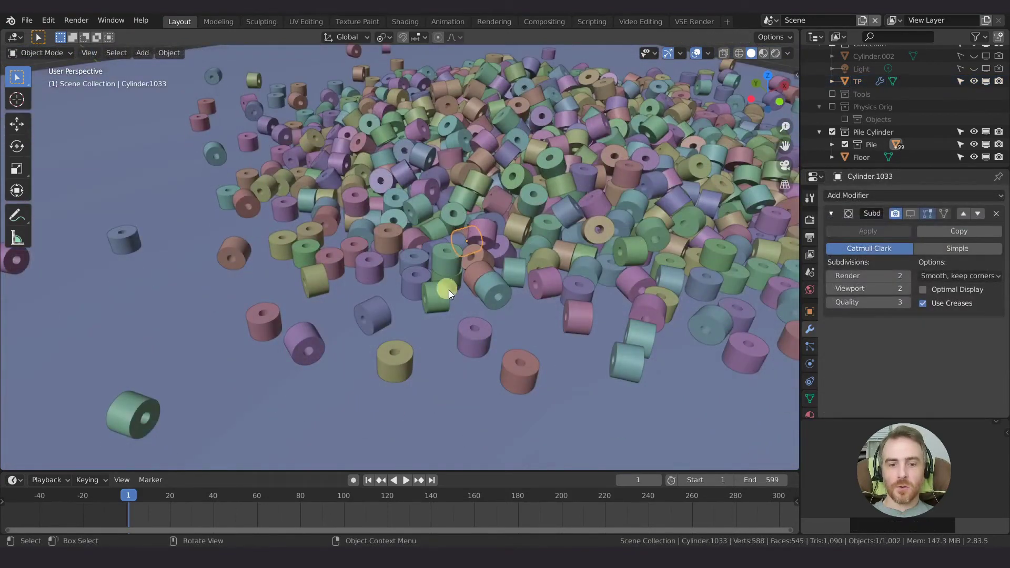
pyautogui.click(763, 53)
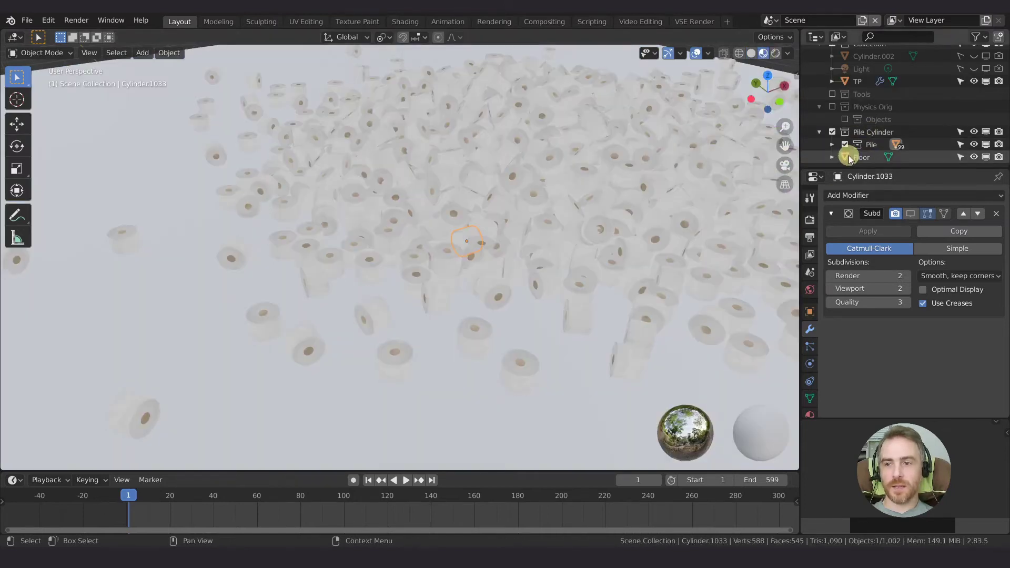
pyautogui.click(974, 156)
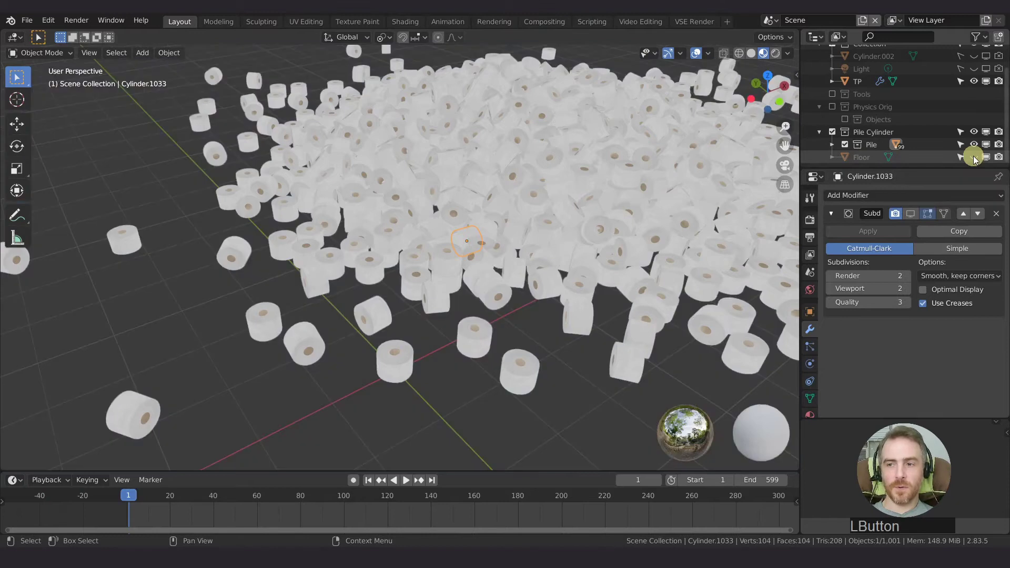
# - Deselect everything and inspect the material on the pile's rolls from above, up close and from a distance
pyautogui.moveTo(569, 271); pyautogui.dragTo(556, 354, button='middle')
pyautogui.click(672, 196)
pyautogui.moveTo(672, 196); pyautogui.dragTo(684, 234, button='middle')
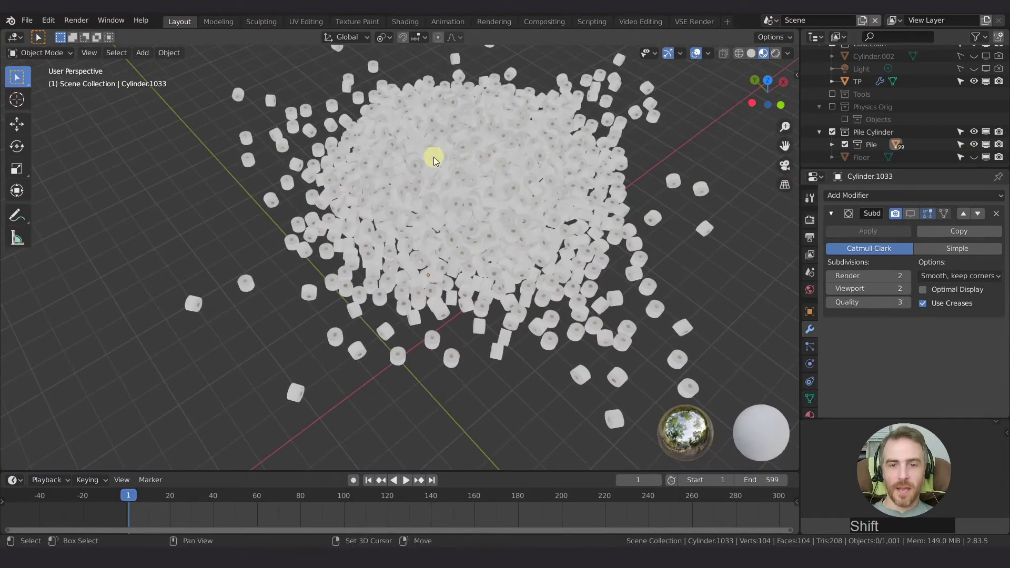
pyautogui.moveTo(469, 179); pyautogui.dragTo(526, 201, button='middle')
pyautogui.scroll(6, 515, 205)
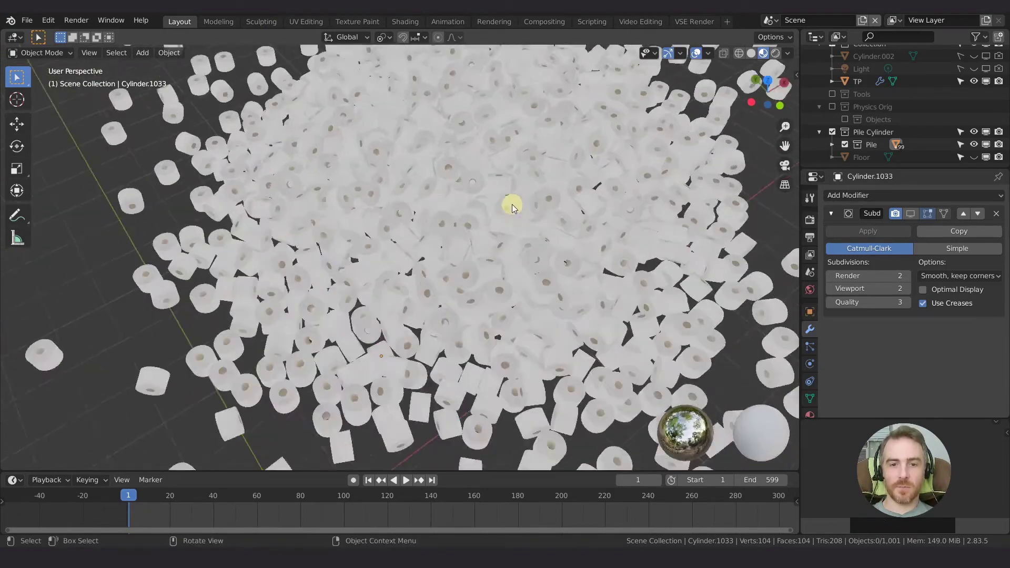
pyautogui.scroll(8, 510, 209)
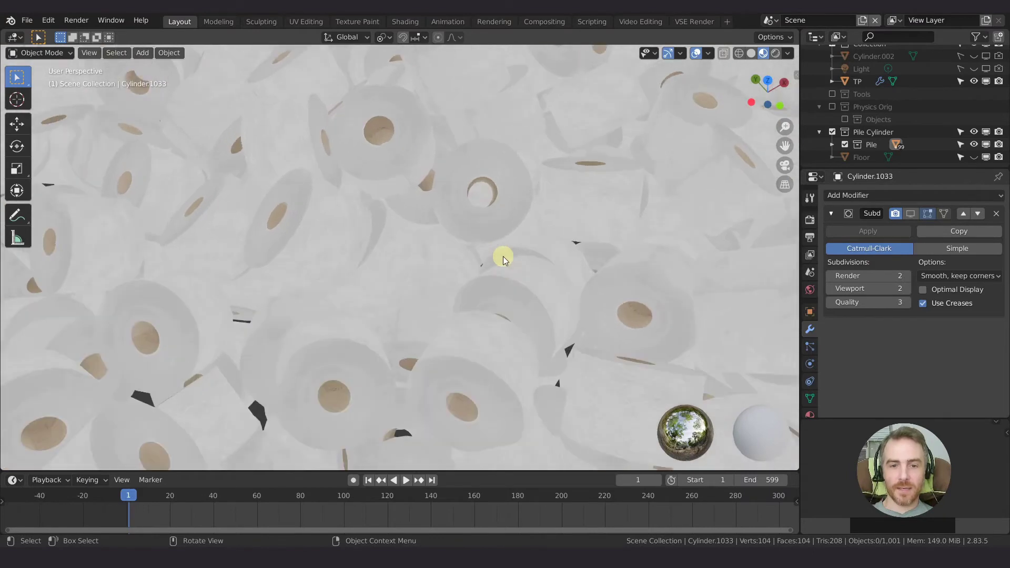
pyautogui.scroll(-10, 502, 256)
pyautogui.moveTo(500, 255); pyautogui.dragTo(491, 230, button='middle')
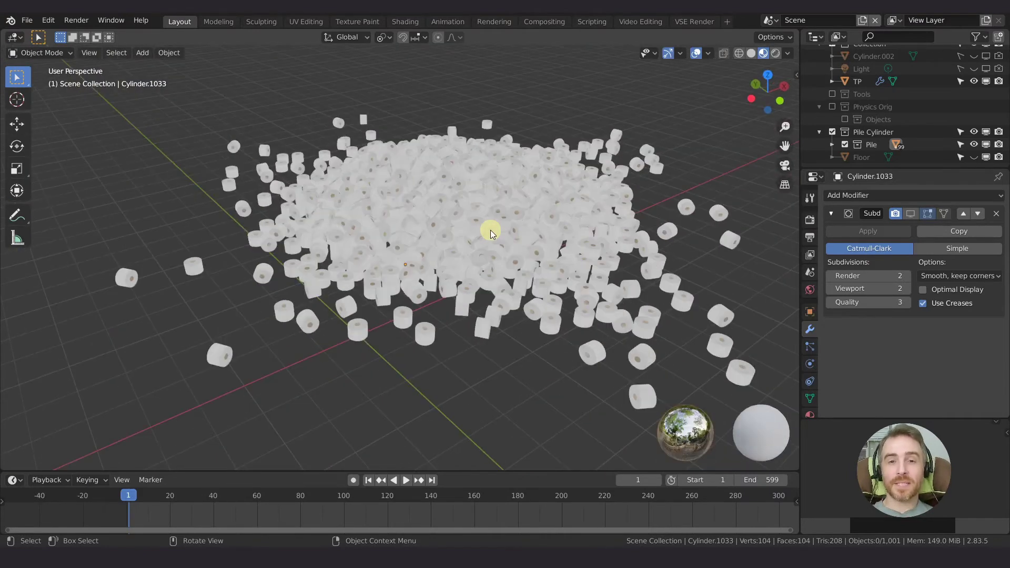
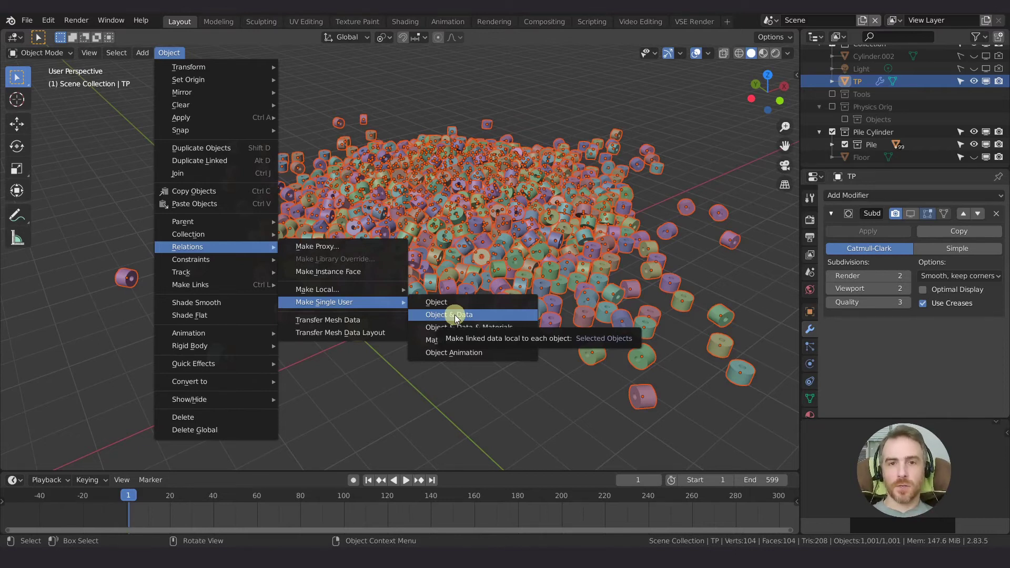
# - Try to make the object and data of all selected rolls single-user
pyautogui.click(455, 314)
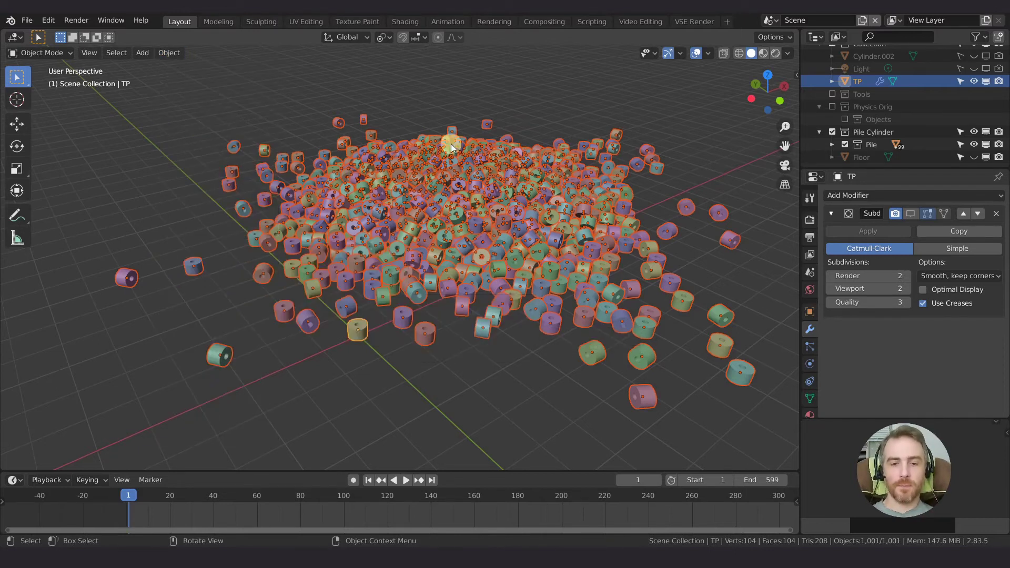
# - Check the shared mesh data by entering and leaving Edit Mode on TP and on a roll in the pile
pyautogui.scroll(3, 424, 298)
pyautogui.keyDown('shift'); pyautogui.moveTo(439, 309); pyautogui.dragTo(479, 219, button='middle'); pyautogui.keyUp('shift')
pyautogui.scroll(2, 479, 219)
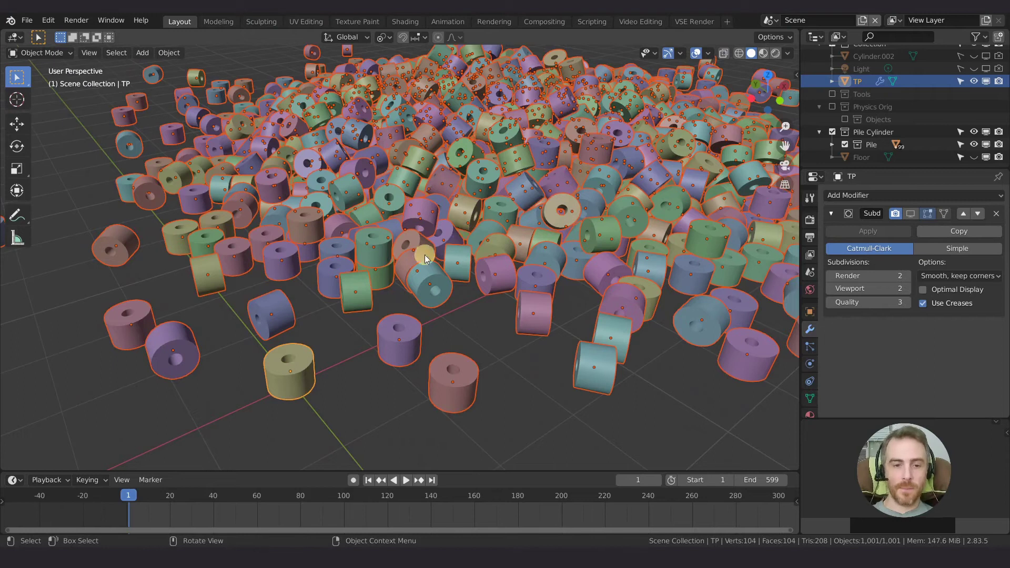
pyautogui.click(303, 370)
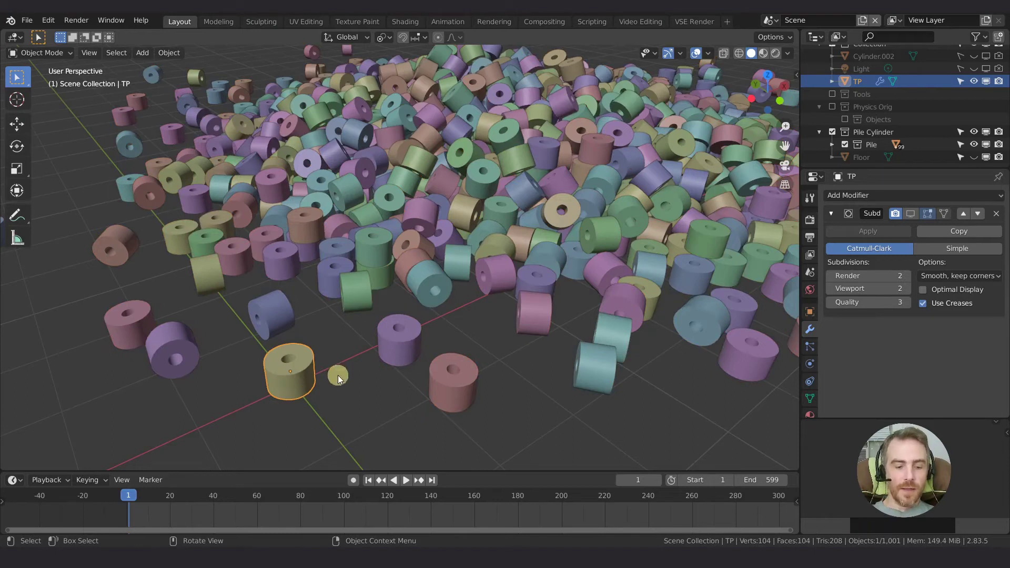
pyautogui.press('Tab')
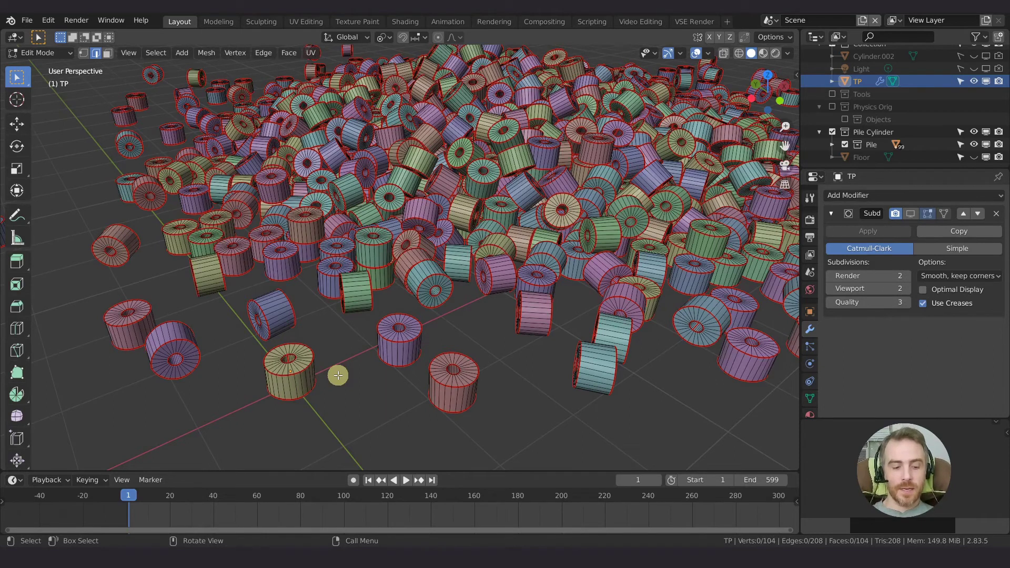
pyautogui.press('Tab')
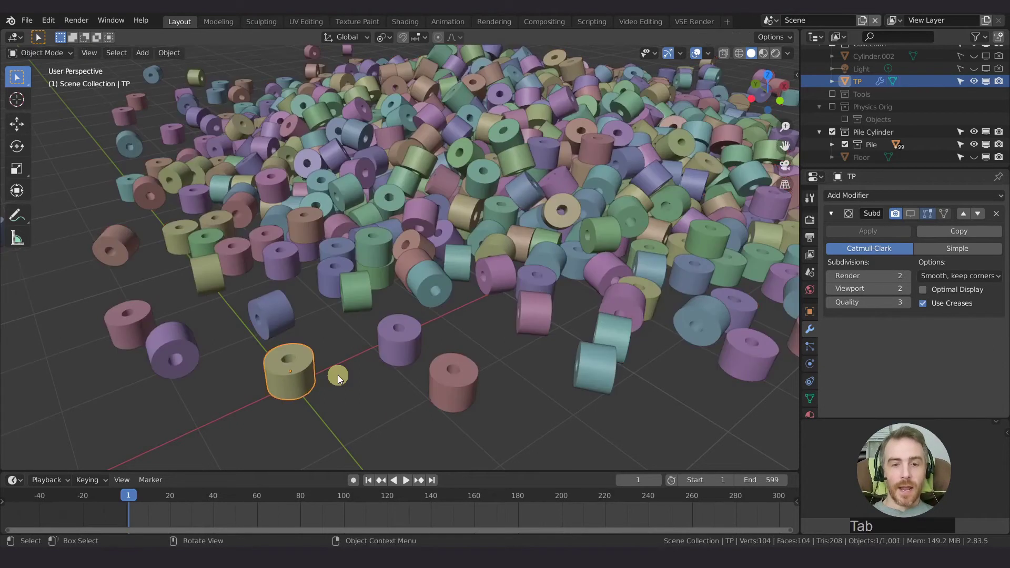
pyautogui.click(485, 182)
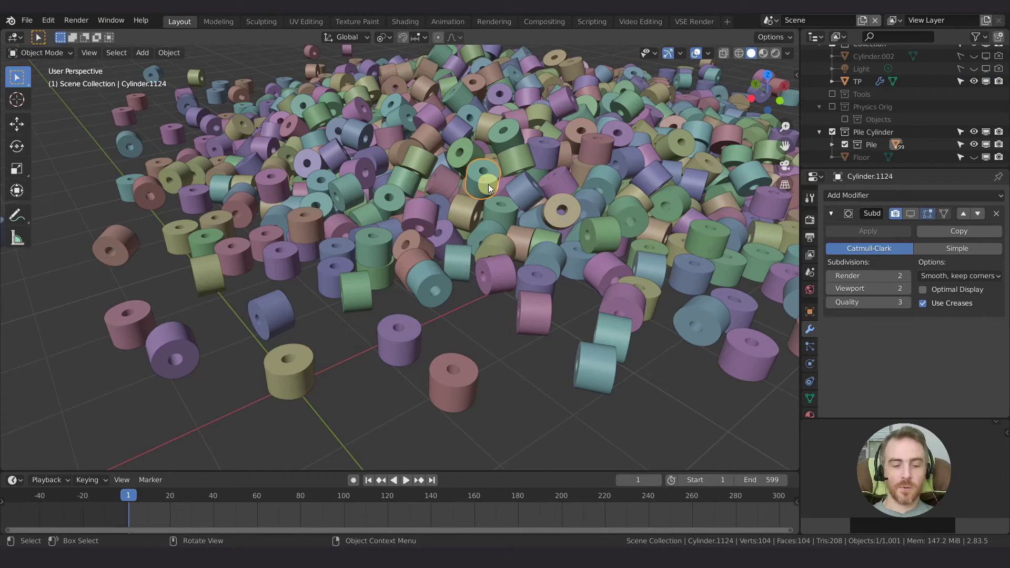
pyautogui.press('Tab')
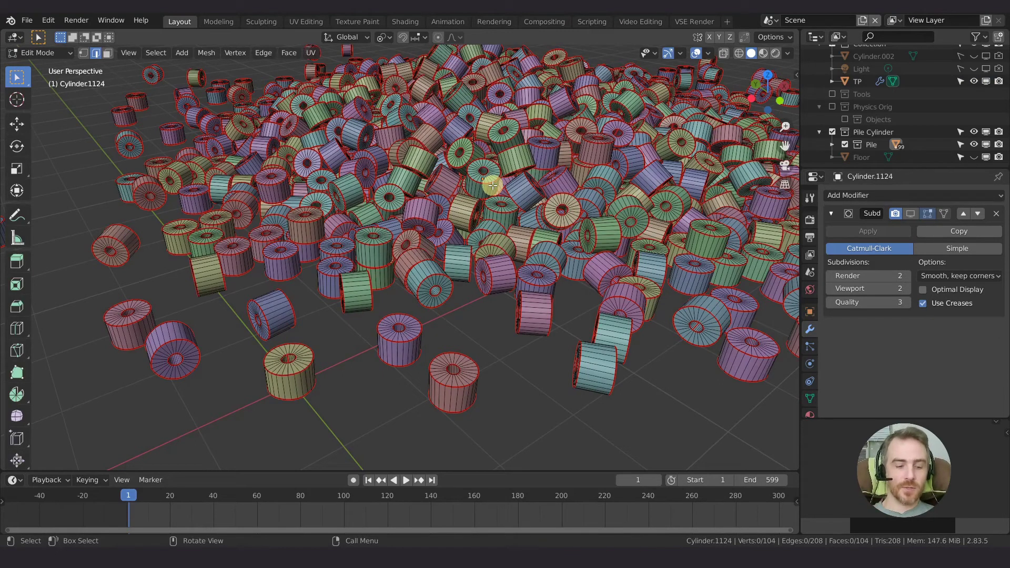
pyautogui.press('Tab')
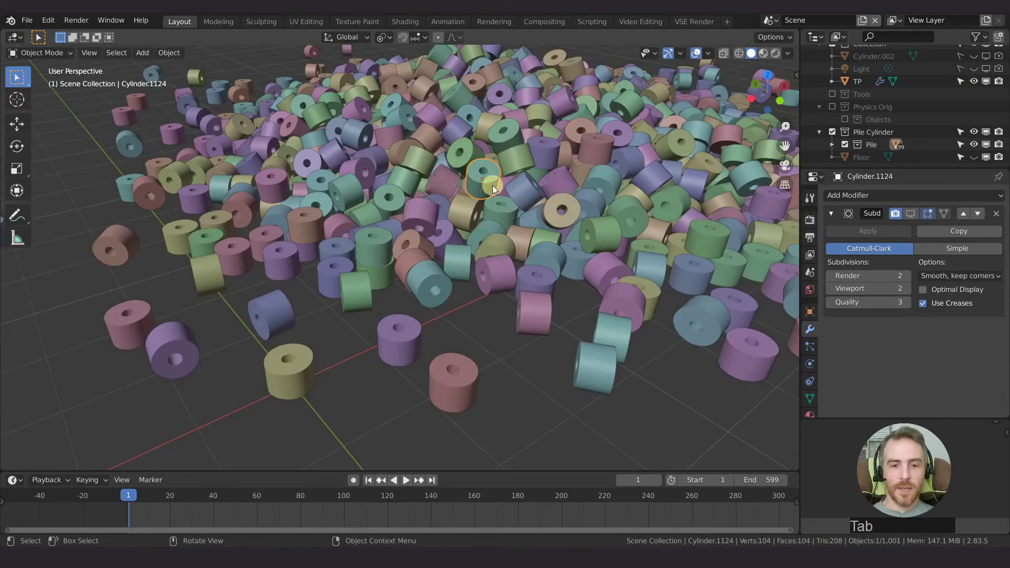
# - Duplicate the TP roll beside the original and undo the duplication
pyautogui.click(283, 381)
pyautogui.hotkey('shift', 'd')
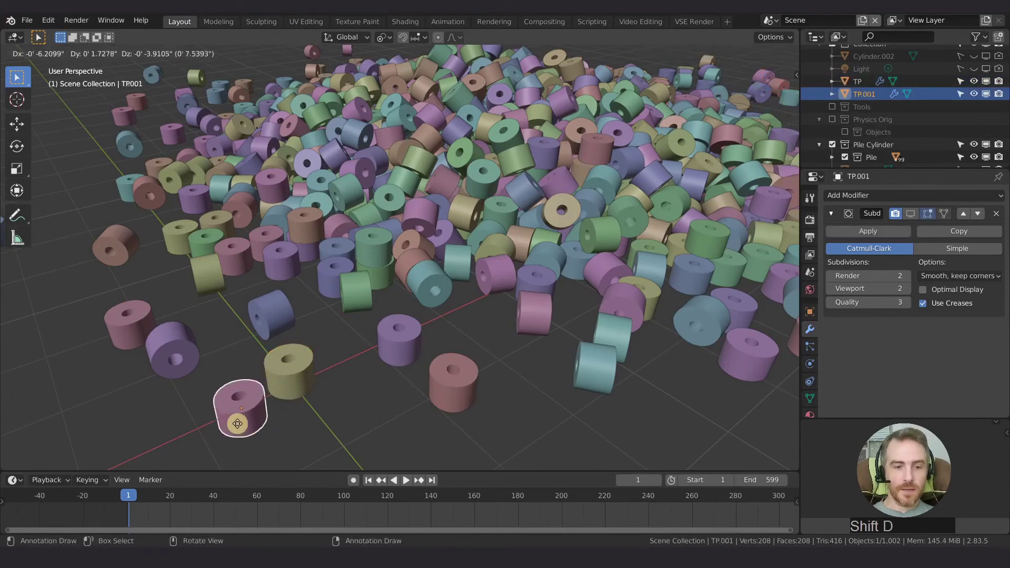
pyautogui.click(198, 429)
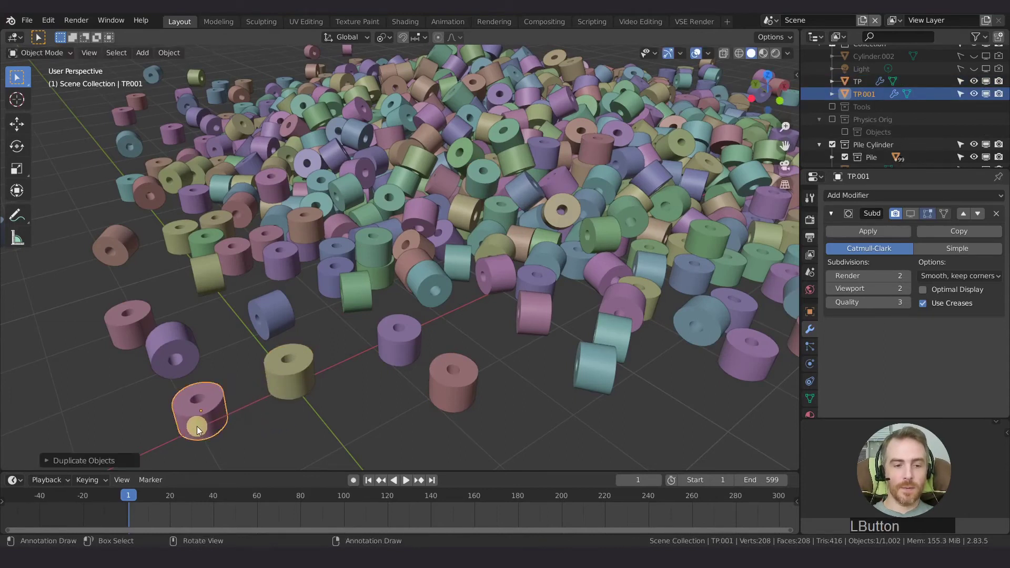
pyautogui.hotkey('ctrl', 'z')
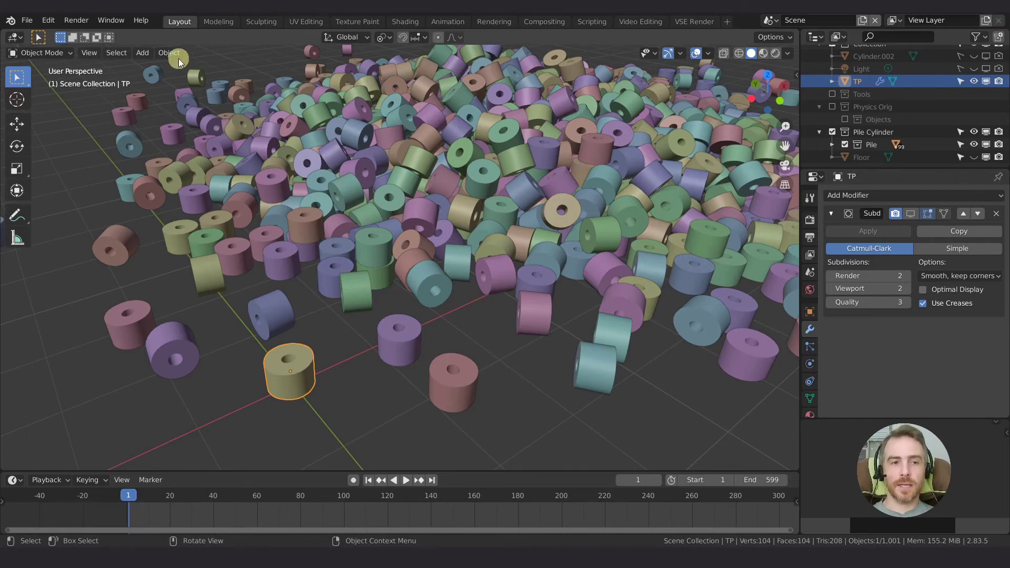
# - Undo the recent changes back to the point before the TP roll's object data was linked to the pile's cylinders
pyautogui.press('a')
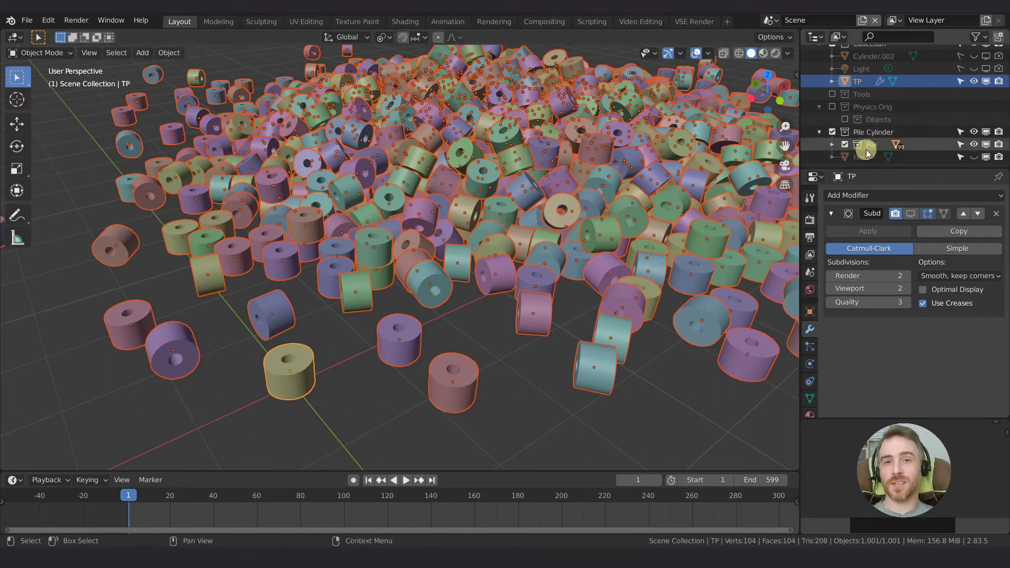
pyautogui.keyDown('ctrl'); pyautogui.click(425, 242); pyautogui.keyUp('ctrl')
pyautogui.hotkey('ctrl', 'z')
pyautogui.hotkey('ctrl', 'z')
pyautogui.hotkey('ctrl', 'z')
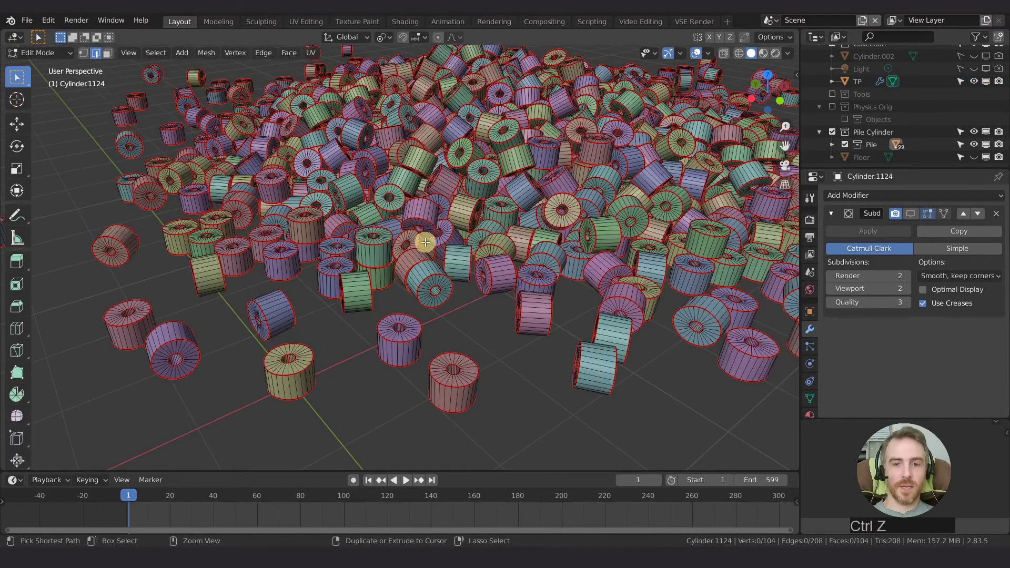
pyautogui.hotkey('ctrl', 'z')
pyautogui.hotkey('ctrl', 'z')
pyautogui.hotkey('ctrl', 'z')
pyautogui.hotkey('ctrl', 'z')
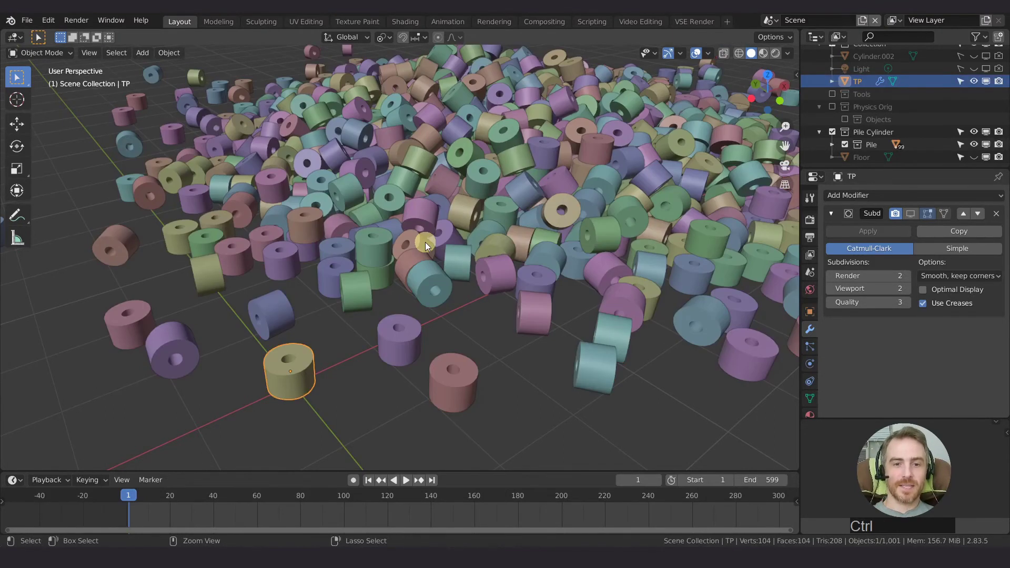
pyautogui.hotkey('ctrl', 'z')
pyautogui.hotkey('ctrl', 'z')
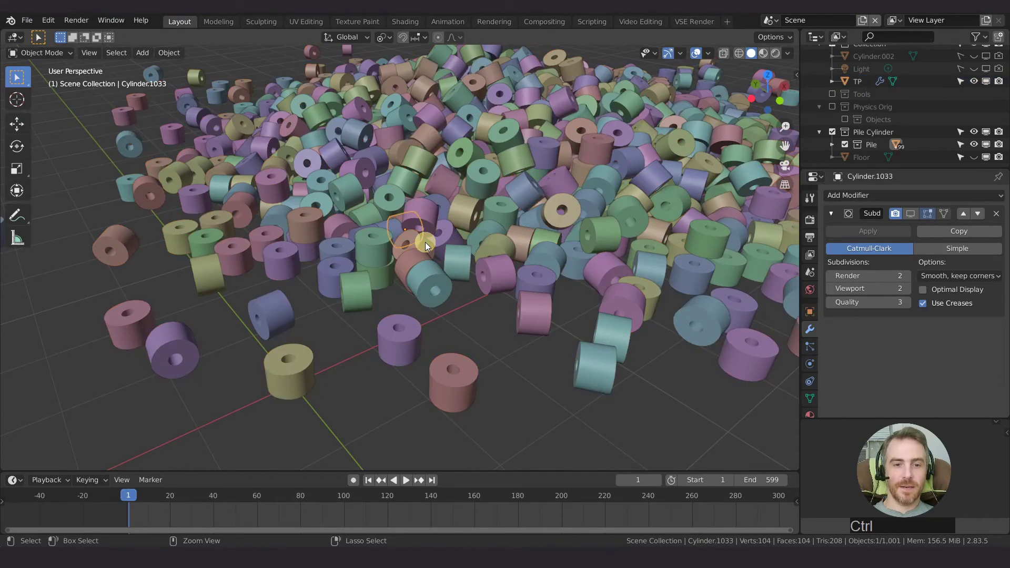
pyautogui.hotkey('ctrl', 'z')
pyautogui.hotkey('ctrl', 'z')
pyautogui.hotkey('ctrl', 'z')
pyautogui.hotkey('ctrl', 'z')
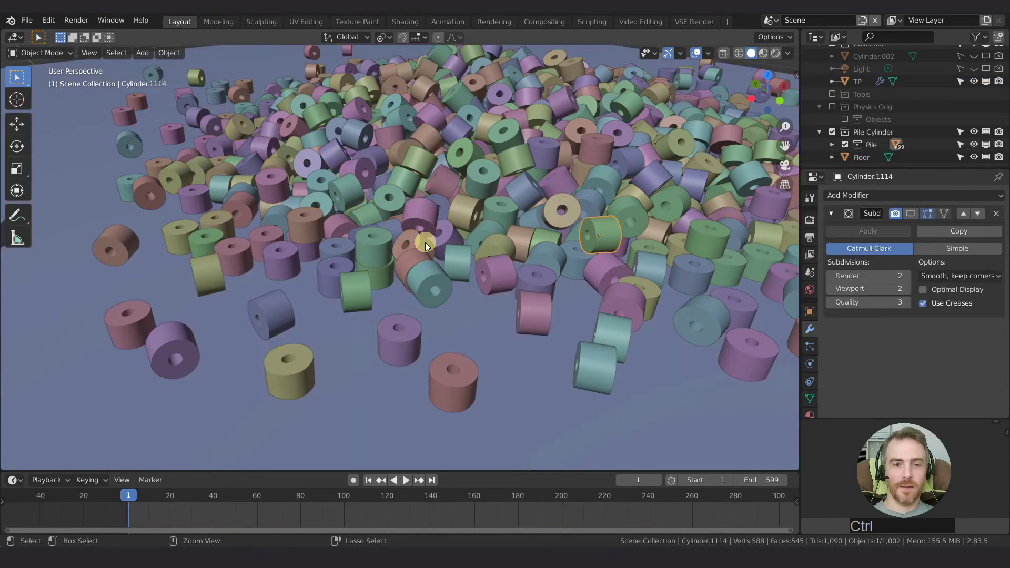
pyautogui.hotkey('ctrl', 'z')
pyautogui.hotkey('ctrl', 'z')
pyautogui.hotkey('ctrl', 'z')
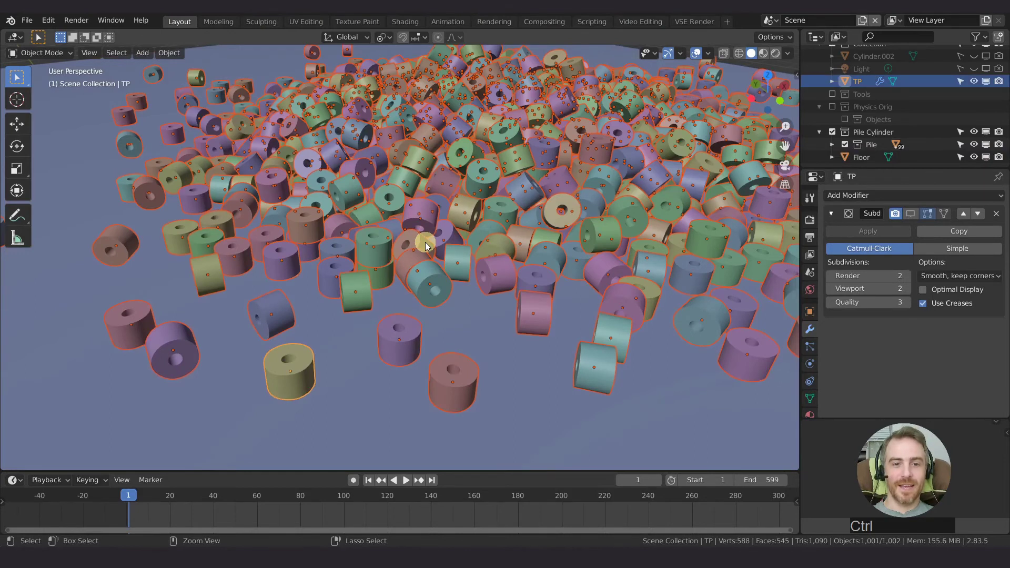
pyautogui.hotkey('ctrl', 'z')
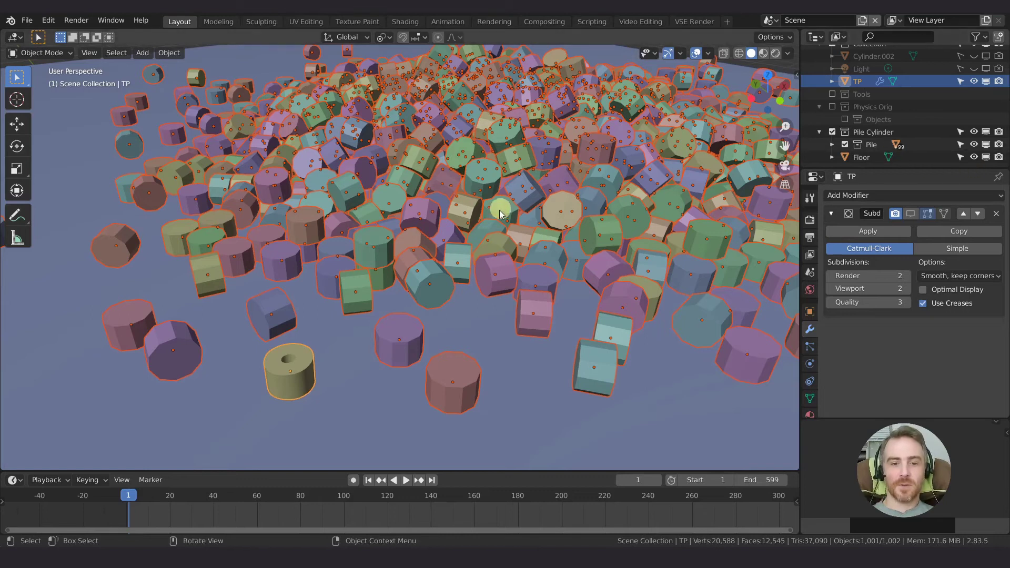
# - Create a new collection and name it Pile TP Mult
pyautogui.click(1000, 37)
pyautogui.doubleClick(878, 156)
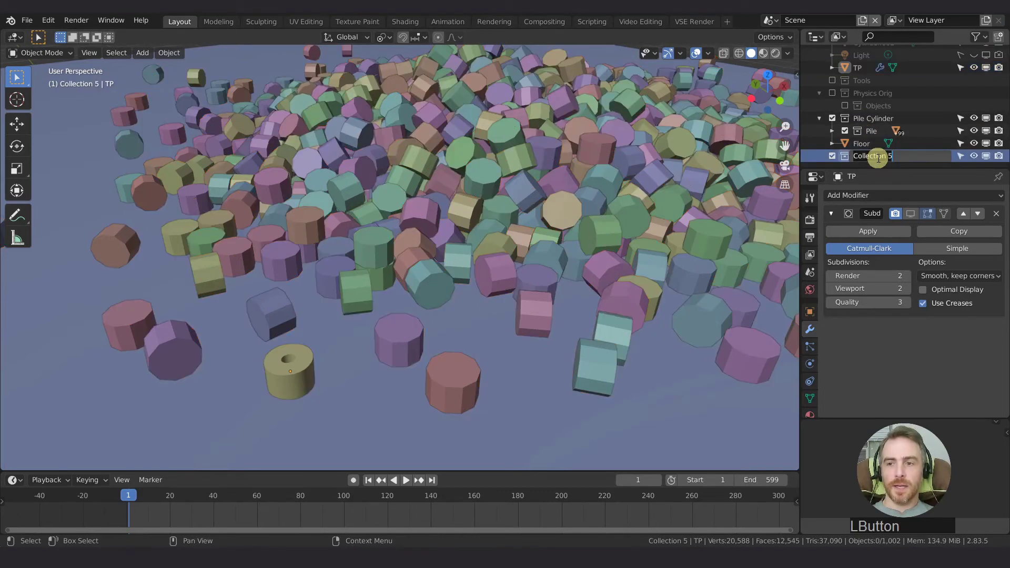
pyautogui.write('Pile ')
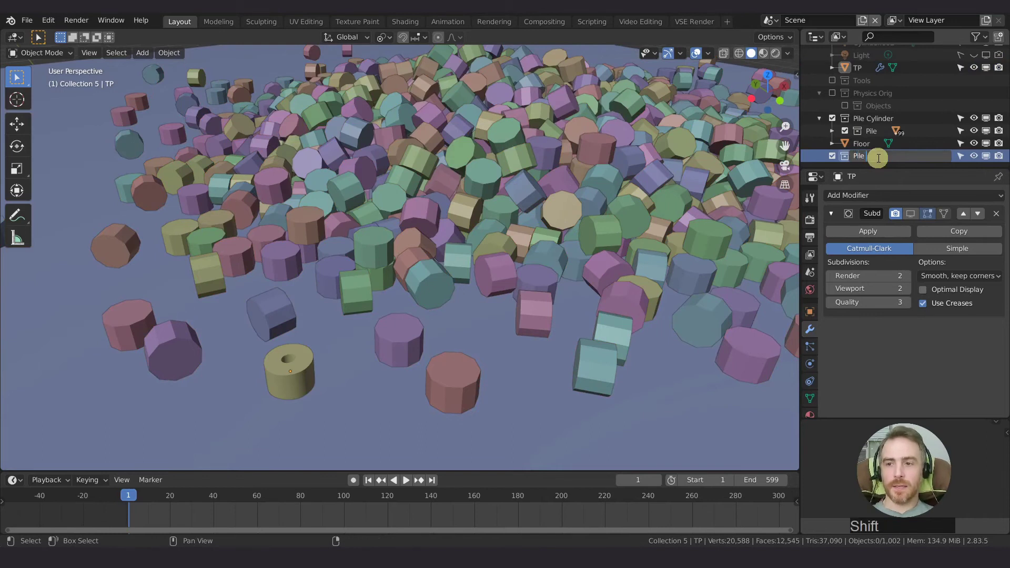
pyautogui.write('TP Mult')
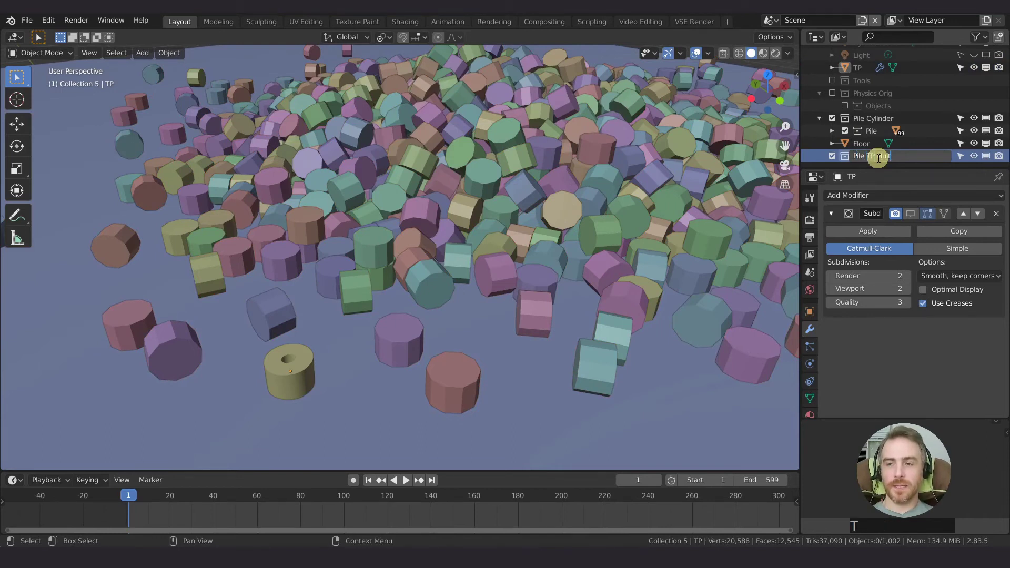
pyautogui.press('Return')
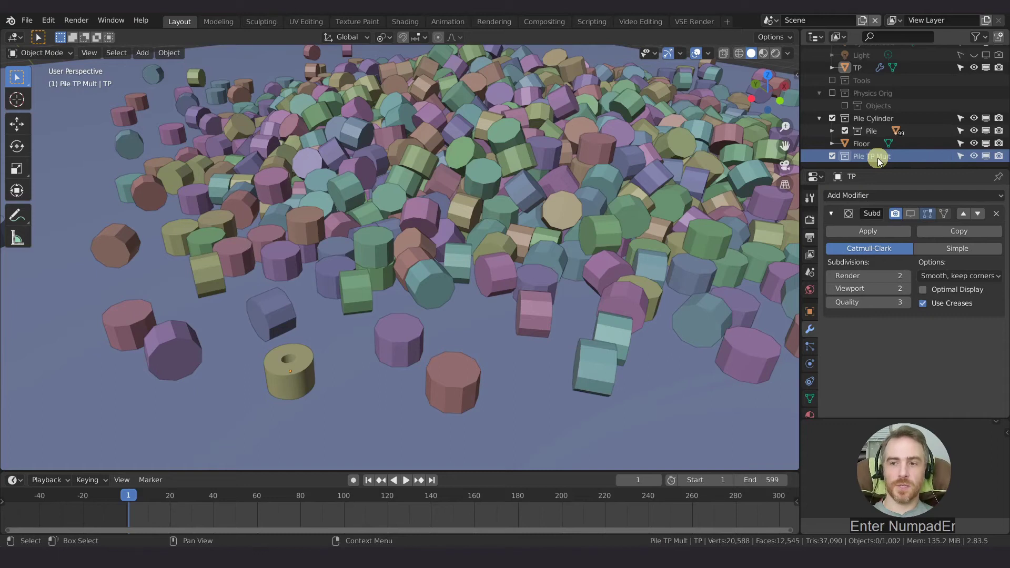
# - Duplicate the Pile collection and move the copy, together with the Floor object, into the Pile TP Mult collection
pyautogui.rightClick(875, 131)
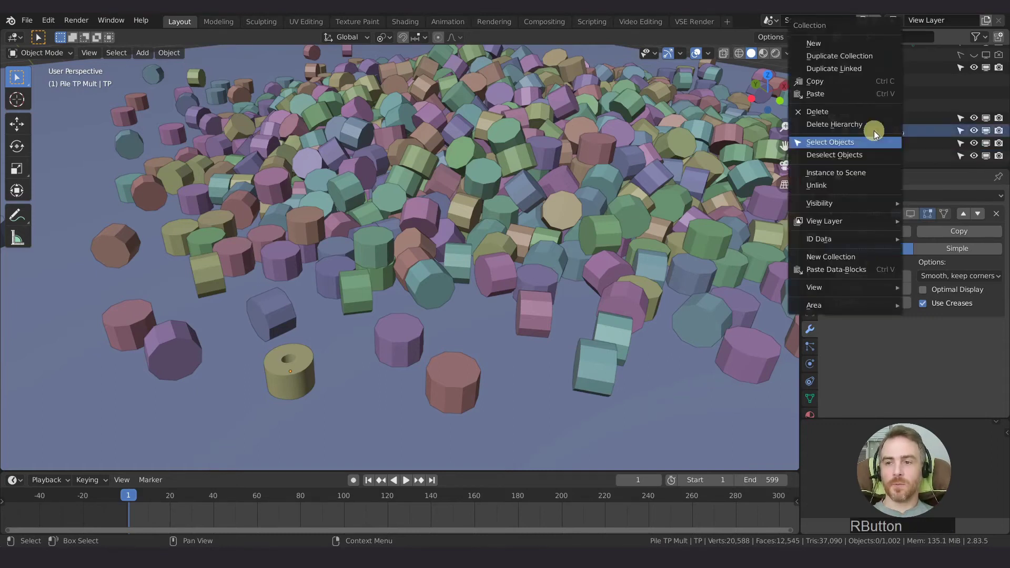
pyautogui.click(843, 57)
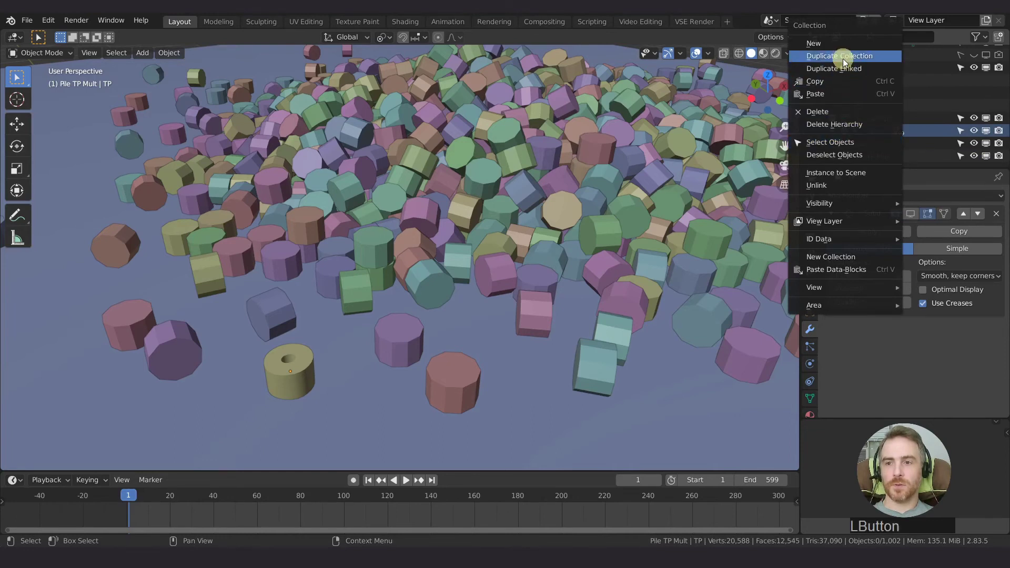
pyautogui.click(833, 143)
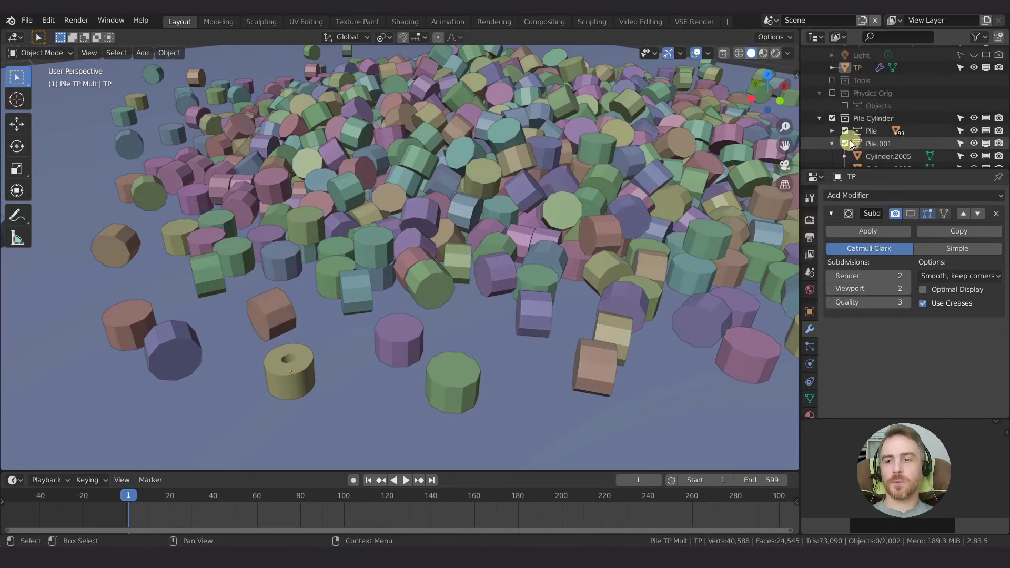
pyautogui.click(855, 120)
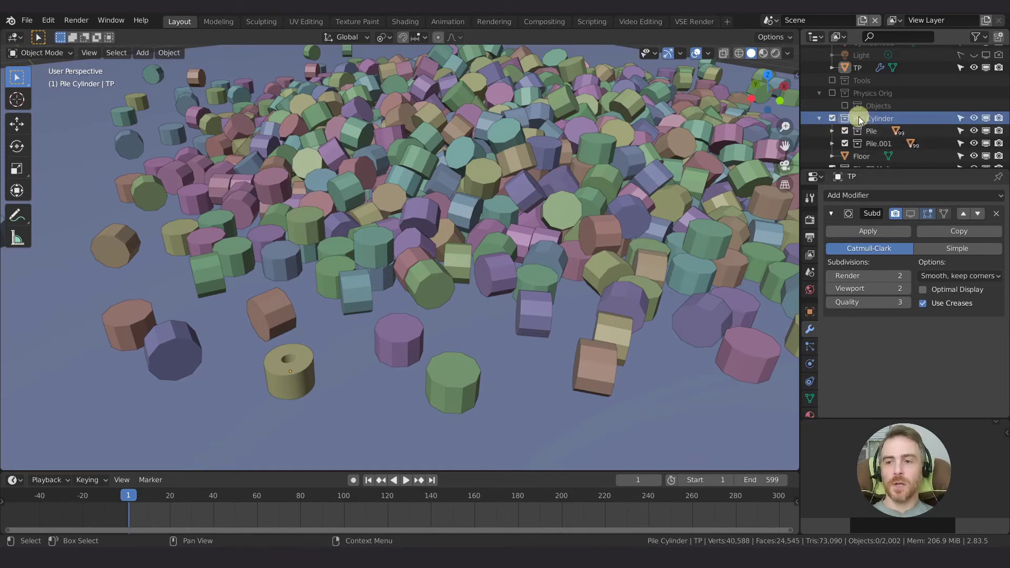
pyautogui.scroll(-1, 869, 130)
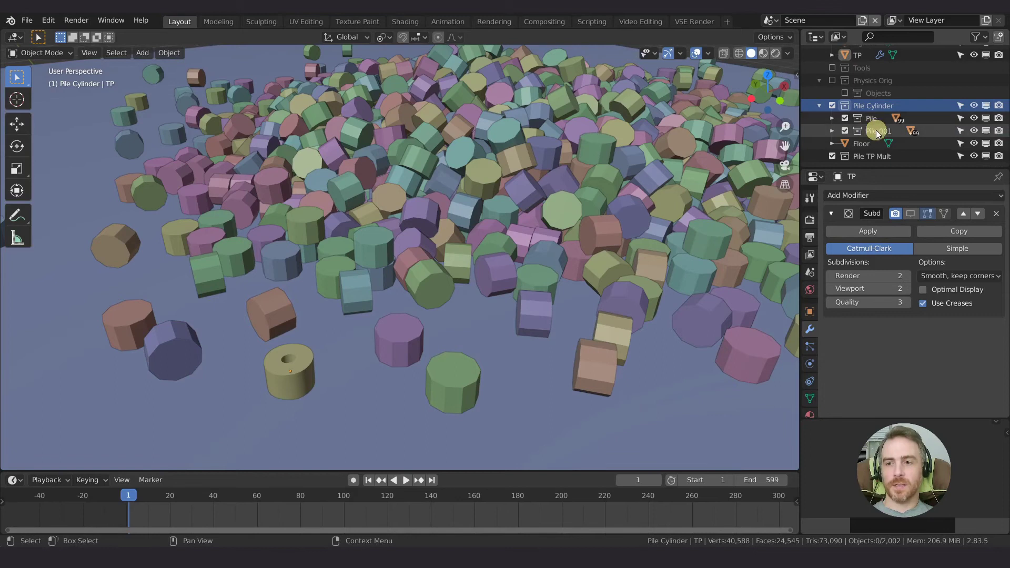
pyautogui.moveTo(857, 132)
pyautogui.mouseDown()
pyautogui.moveTo(852, 159)
pyautogui.moveTo(857, 138)
pyautogui.moveTo(858, 148)
pyautogui.mouseUp()
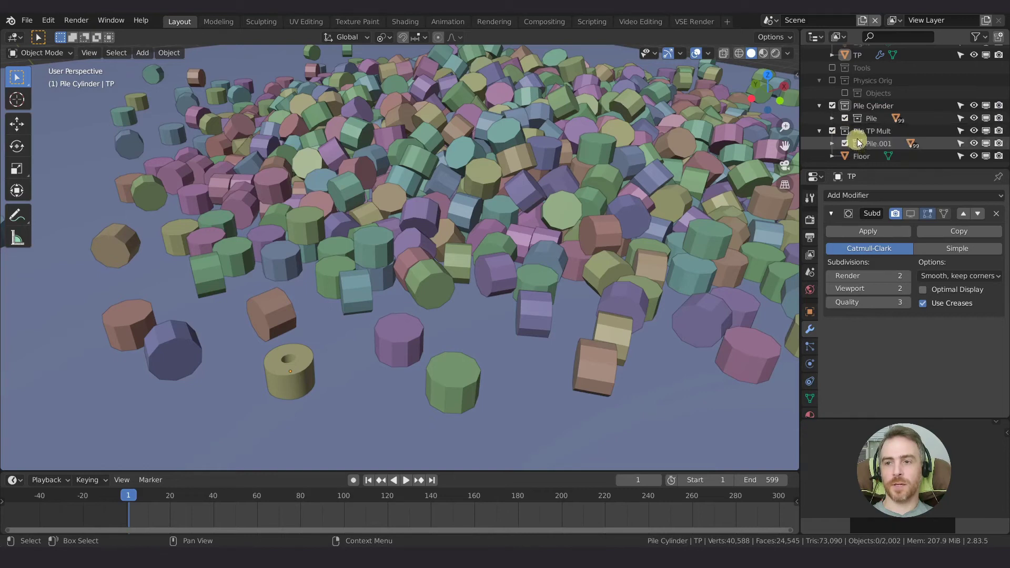
# - Compare the Pile Cylinder and Pile TP Mult collections by toggling them, leaving Pile Cylinder excluded and Pile TP Mult enabled
pyautogui.click(833, 107)
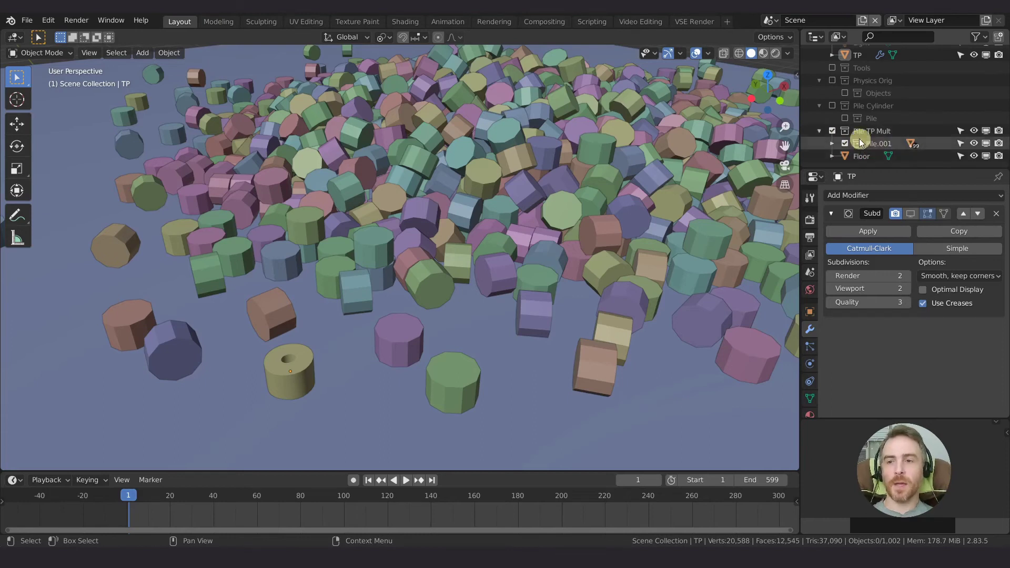
pyautogui.click(832, 130)
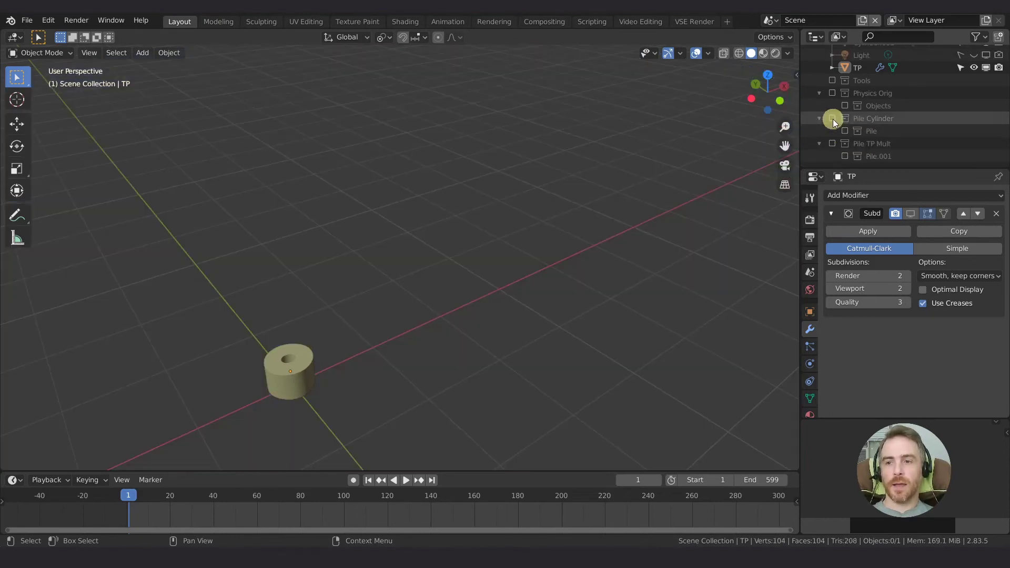
pyautogui.click(833, 118)
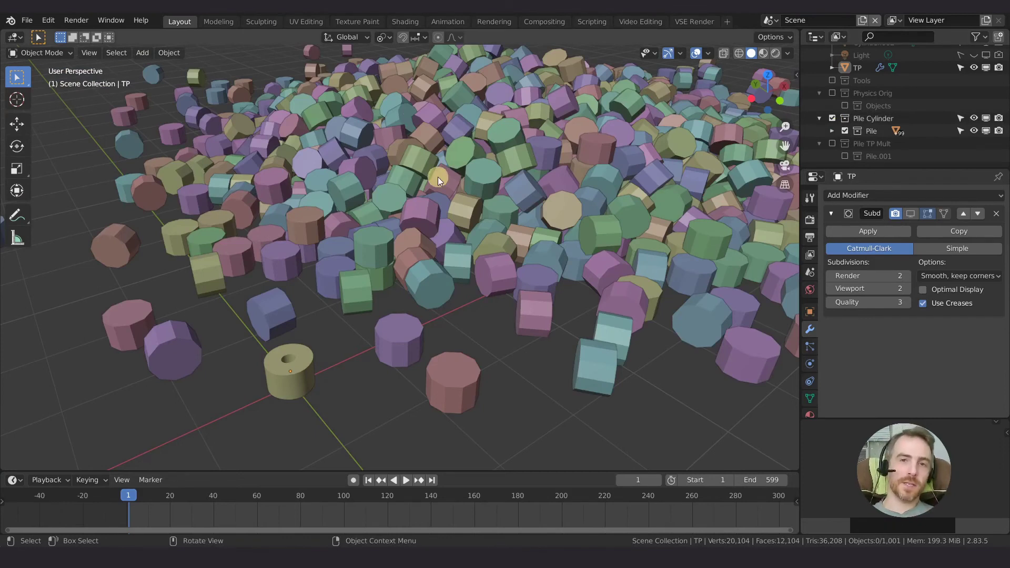
pyautogui.click(833, 118)
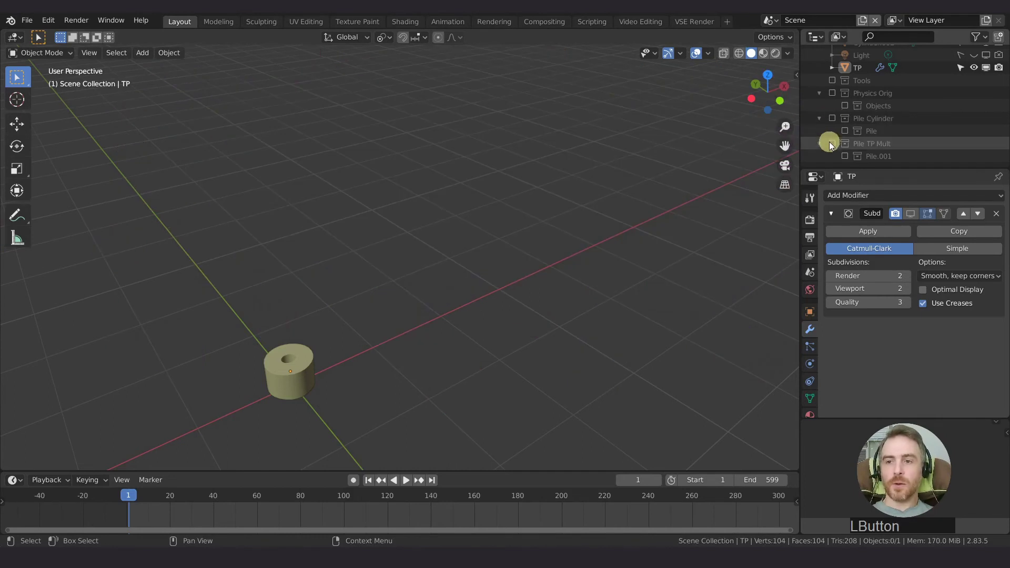
pyautogui.click(831, 142)
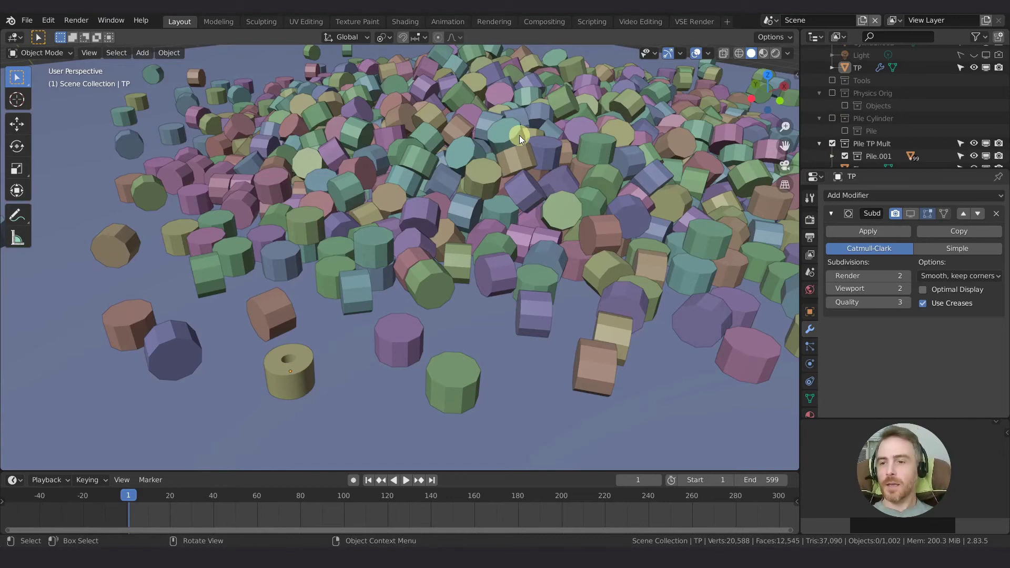
# - Rename the duplicated pile collection inside Pile TP Mult as Pile TP Mult 1
pyautogui.scroll(-1, 895, 121)
pyautogui.doubleClick(888, 145)
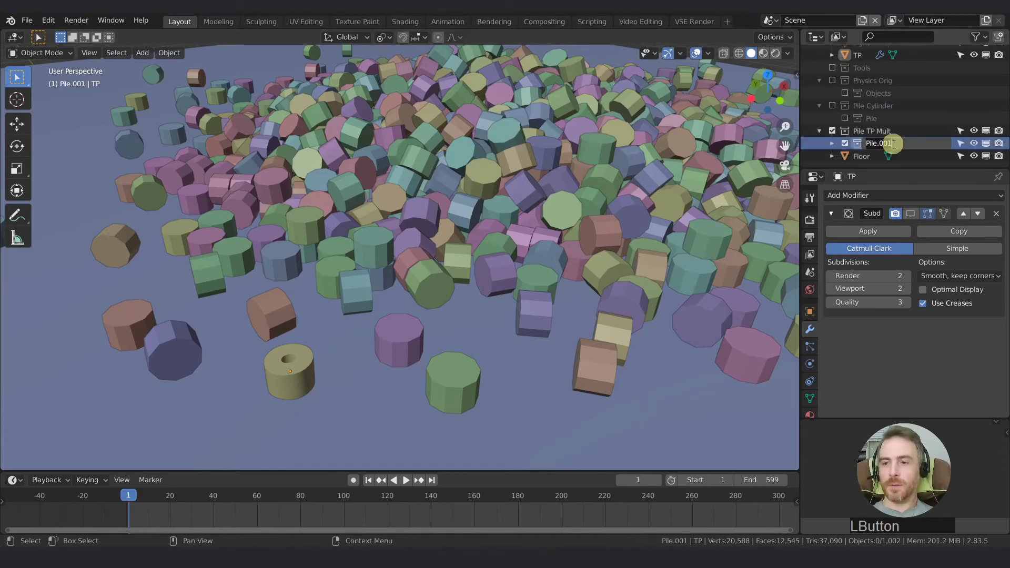
pyautogui.press('shift')
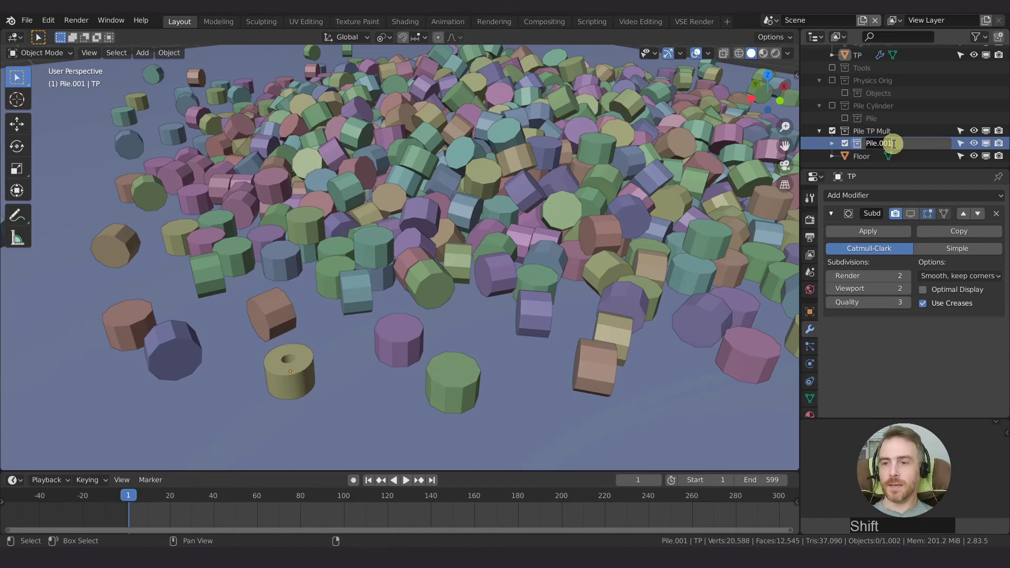
pyautogui.write('Pi')
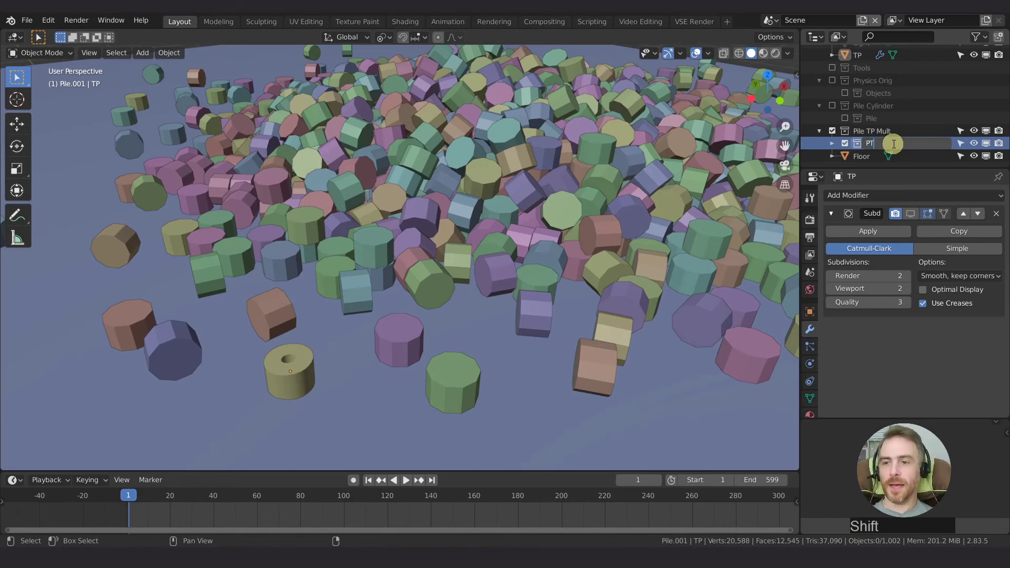
pyautogui.write('l')
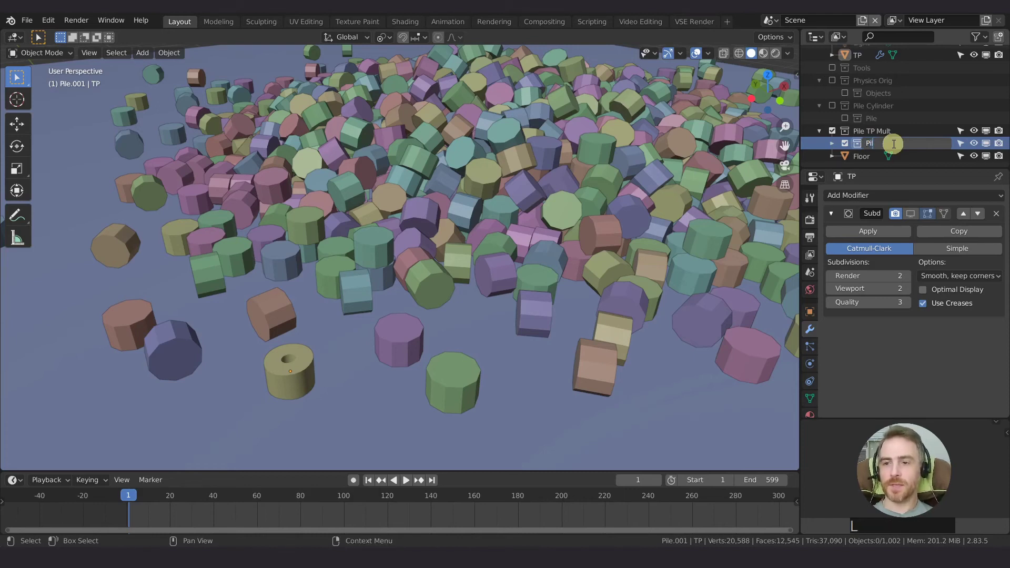
pyautogui.write('e TP Mult 1')
pyautogui.press('Return')
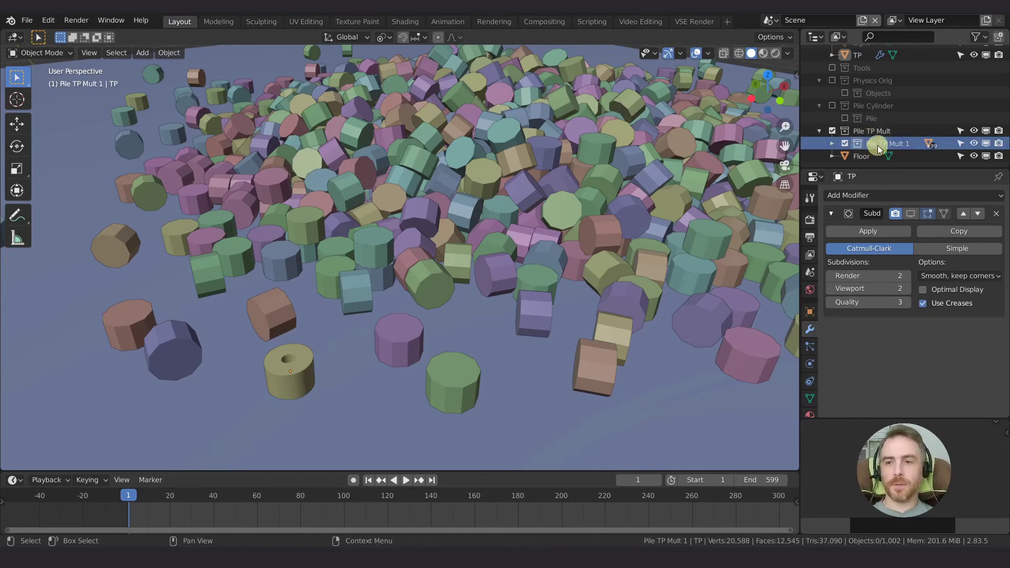
# - Select all objects in Pile TP Mult 1 with the TP roll as the active object, and link its object data to them
pyautogui.rightClick(878, 145)
pyautogui.click(837, 231)
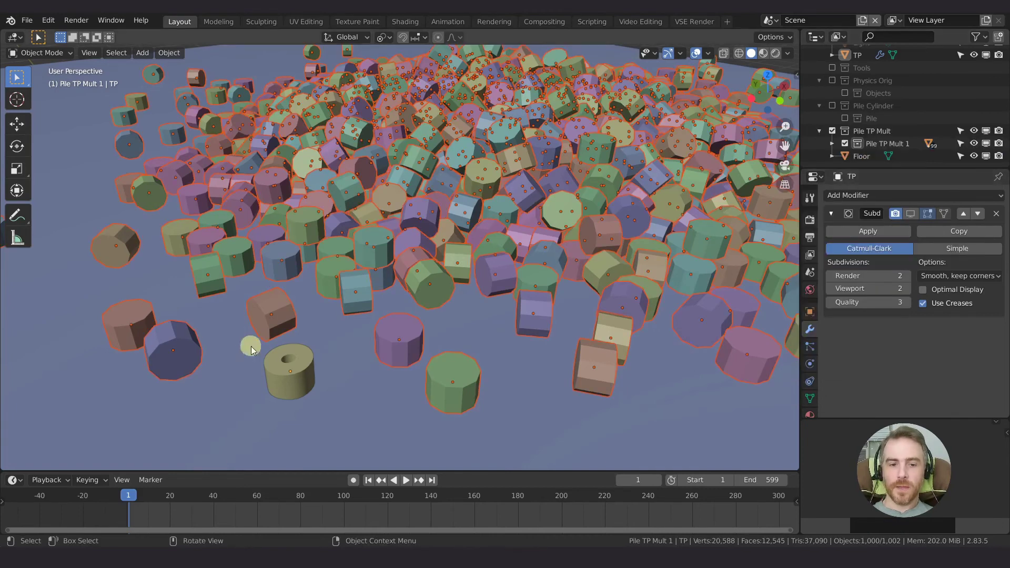
pyautogui.keyDown('shift'); pyautogui.click(316, 366); pyautogui.keyUp('shift')
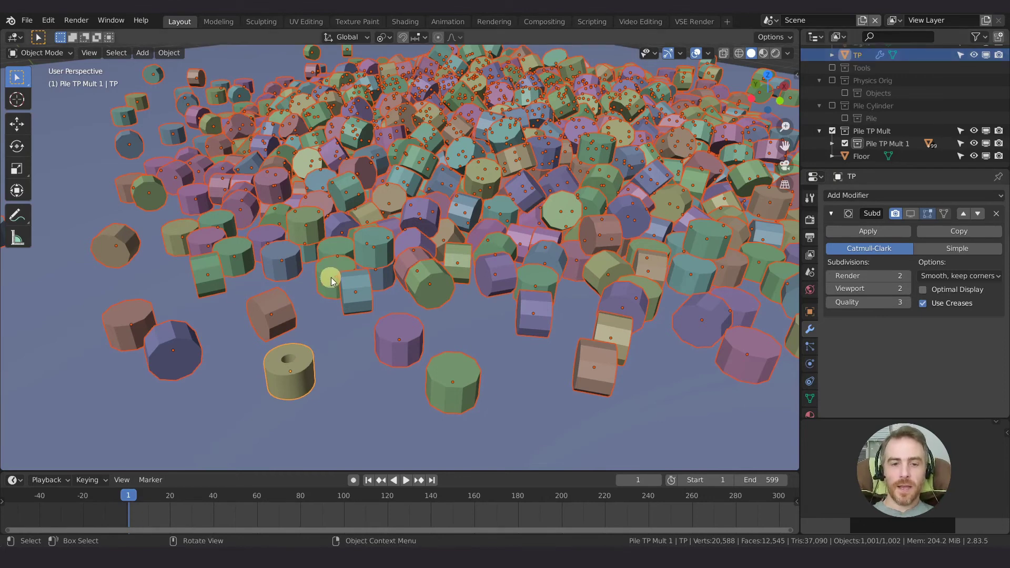
pyautogui.hotkey('ctrl', 'l')
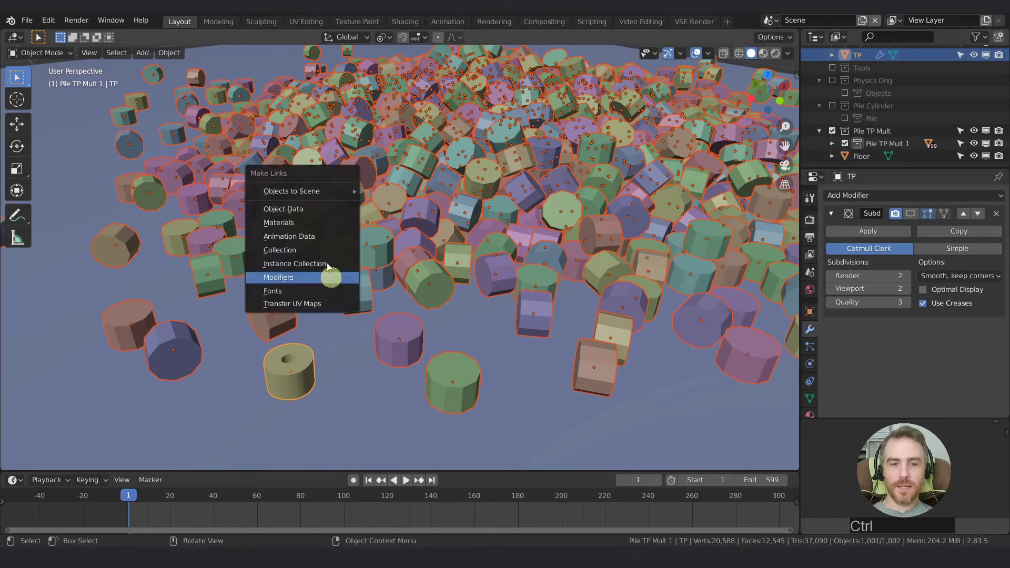
pyautogui.click(300, 211)
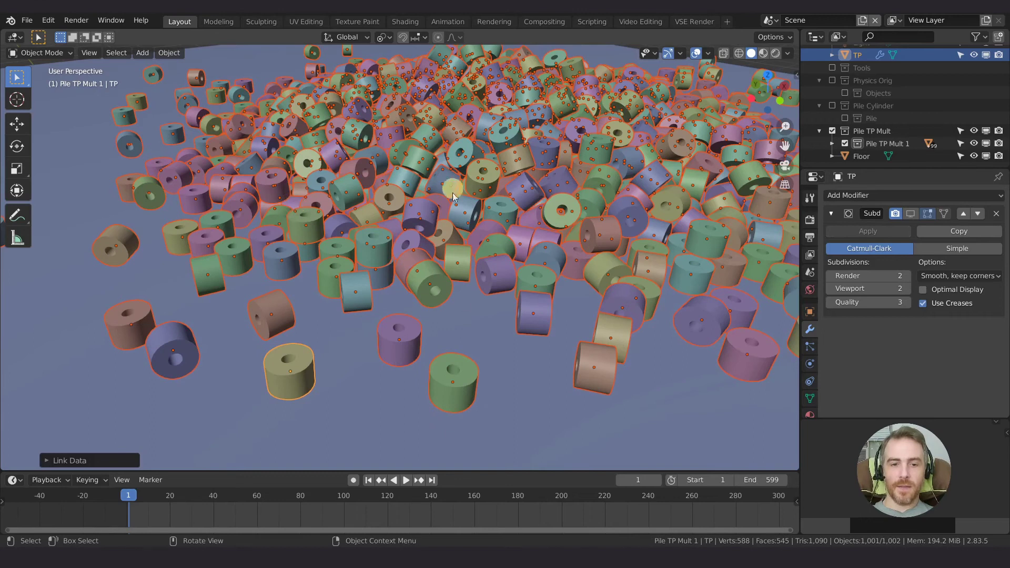
# - Link the TP roll's modifiers to the selected pile objects and check individual rolls in the pile
pyautogui.hotkey('ctrl', 'l')
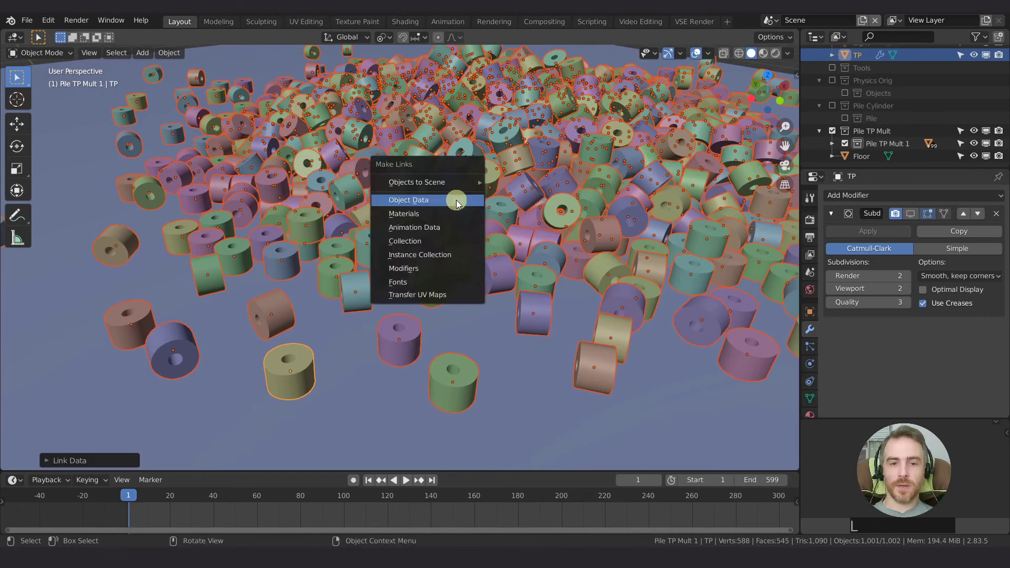
pyautogui.click(420, 270)
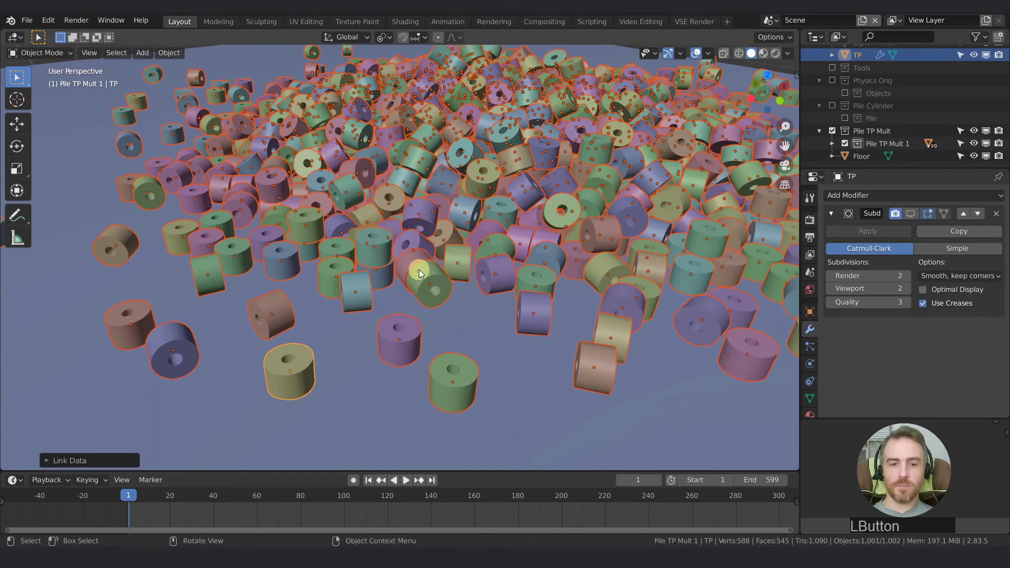
pyautogui.click(474, 193)
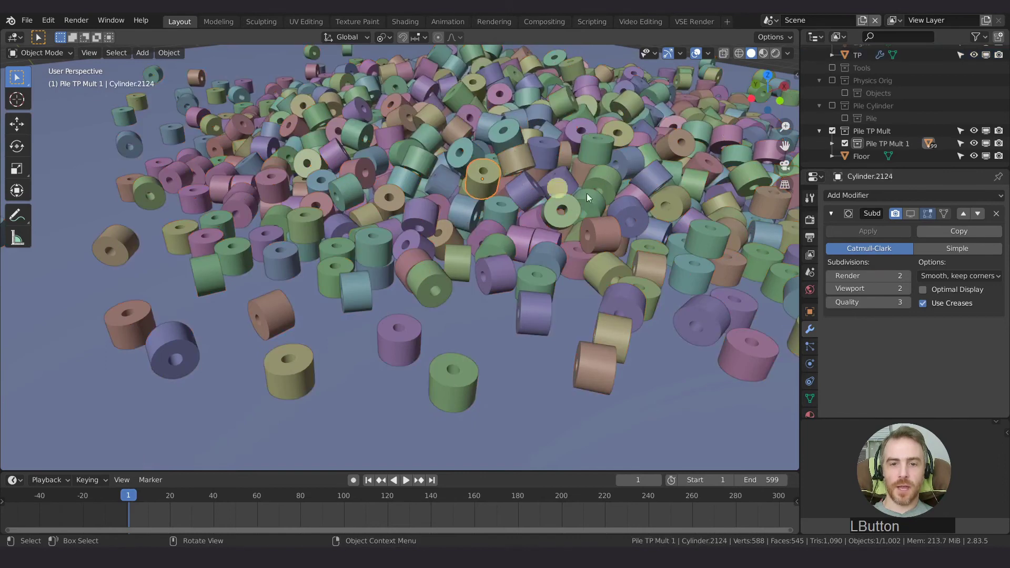
pyautogui.click(369, 232)
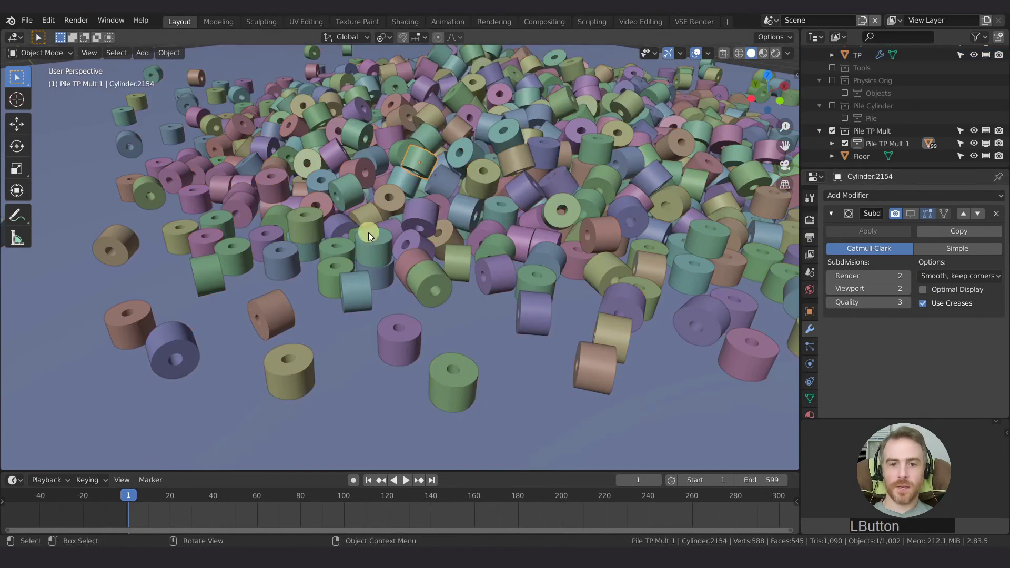
# - Check two more individual rolls, and undo the selection changes to restore the full pile selection with the TP roll active
pyautogui.click(346, 195)
pyautogui.click(373, 132)
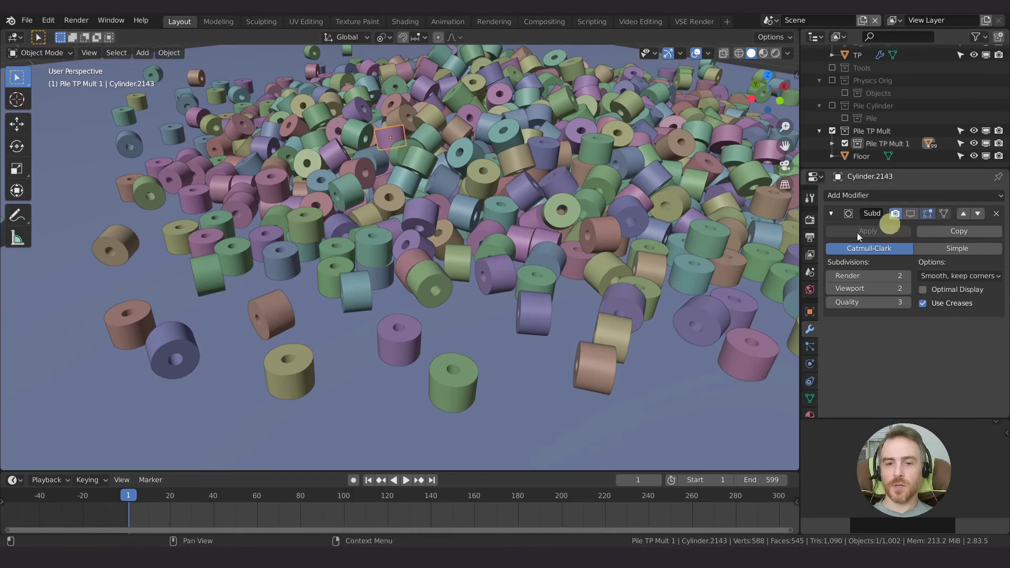
pyautogui.hotkey('ctrl', 'z')
pyautogui.hotkey('ctrl', 'z')
pyautogui.hotkey('ctrl', 'z')
pyautogui.hotkey('ctrl', 'z')
pyautogui.hotkey('ctrl', 'z')
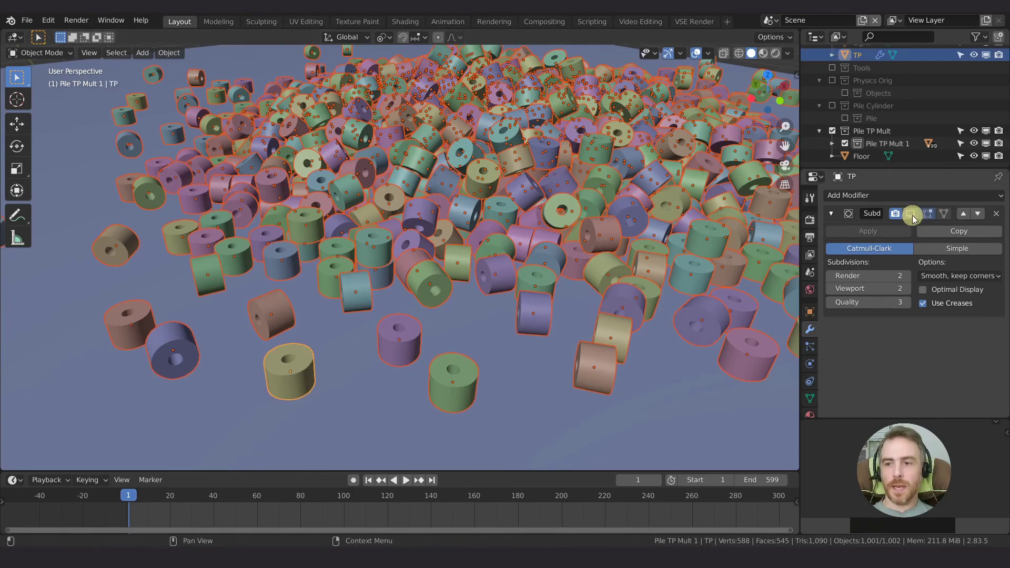
# - Enable the TP roll's Subdivision modifier in the viewport and turn on the Wireframe overlay to compare its mesh with neighbouring rolls
pyautogui.click(912, 216)
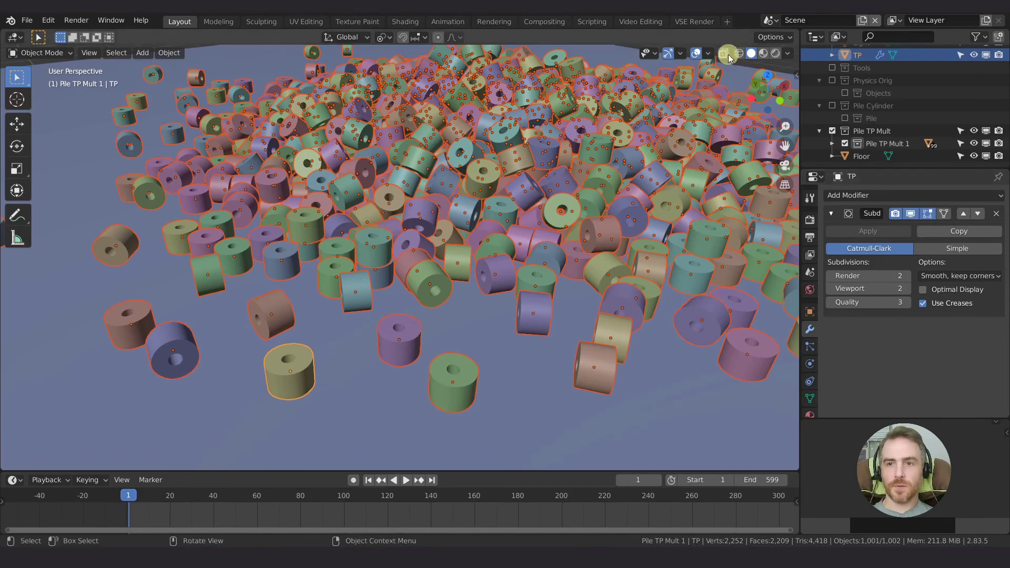
pyautogui.click(710, 54)
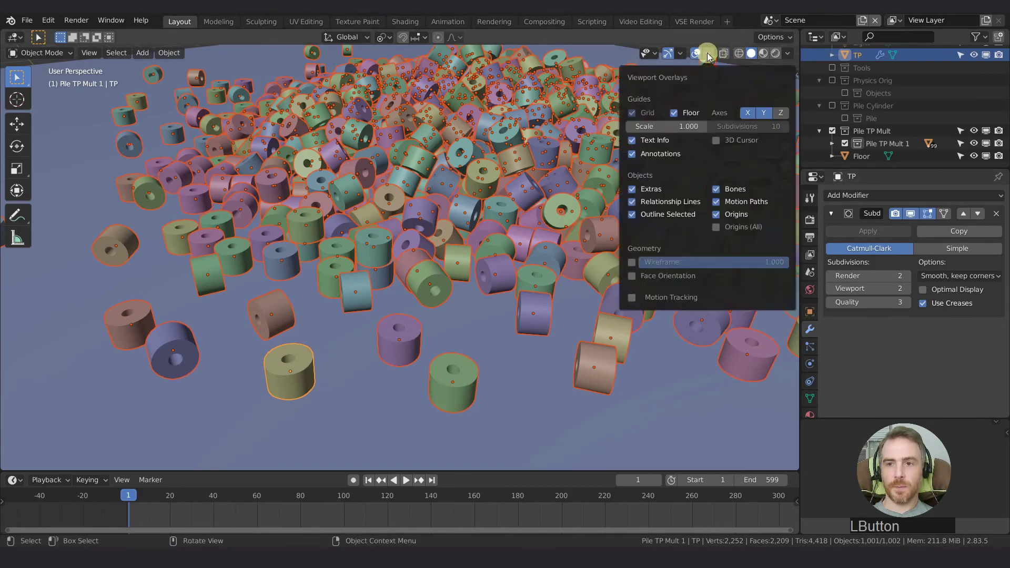
pyautogui.click(632, 263)
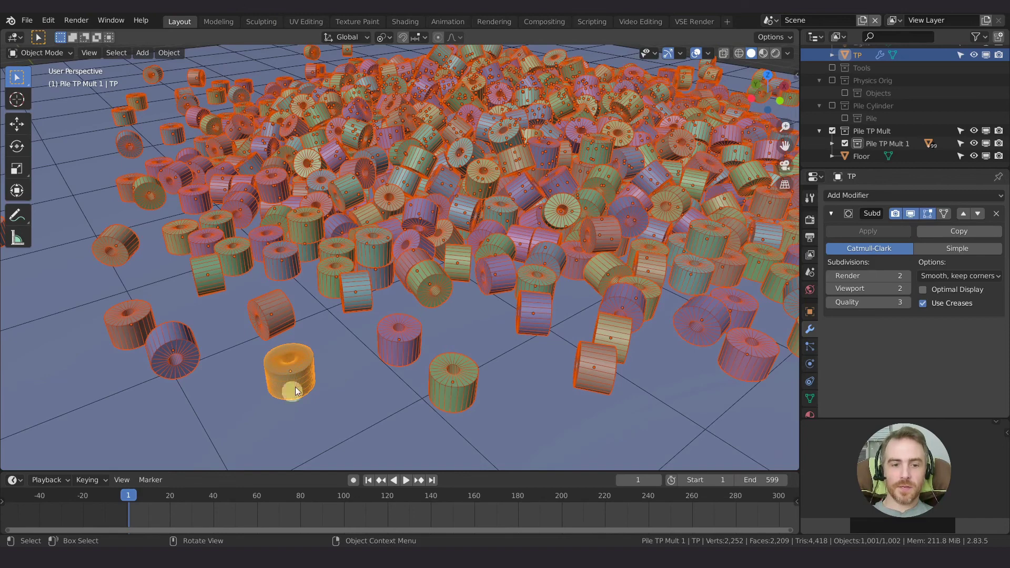
pyautogui.scroll(5, 293, 387)
pyautogui.keyDown('shift'); pyautogui.moveTo(294, 388); pyautogui.dragTo(328, 223, button='middle'); pyautogui.keyUp('shift')
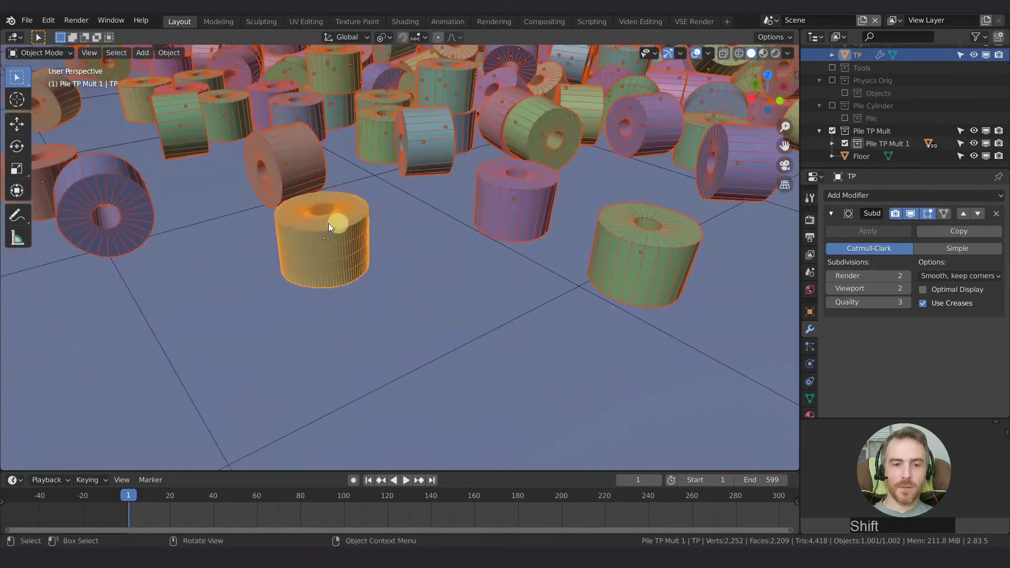
pyautogui.scroll(-5, 326, 227)
pyautogui.keyDown('shift'); pyautogui.moveTo(355, 224); pyautogui.dragTo(348, 275, button='middle'); pyautogui.keyUp('shift')
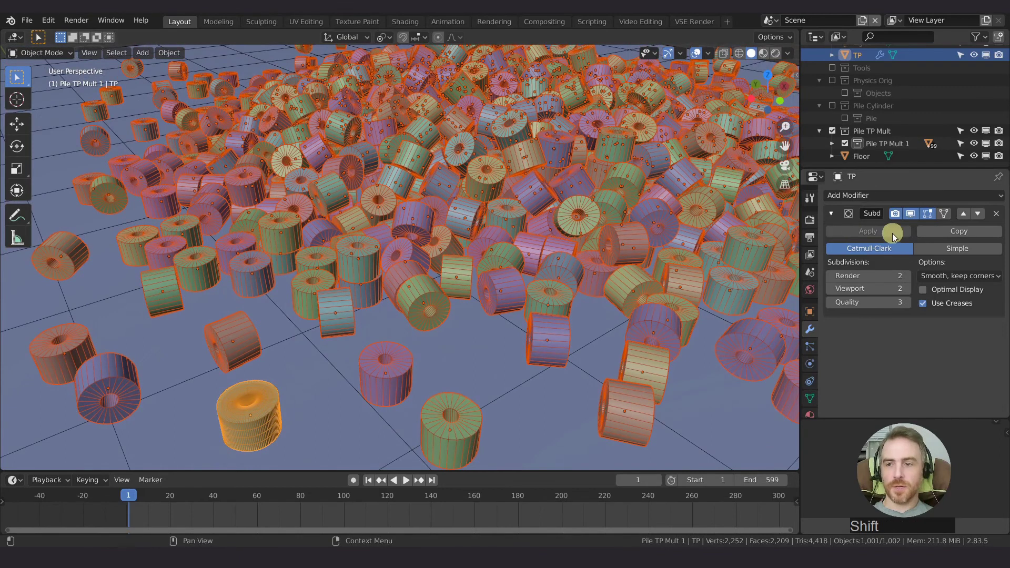
# - Copy the Subdivision modifier's enabled viewport visibility to all selected rolls and inspect the pile
pyautogui.rightClick(911, 213)
pyautogui.click(912, 213)
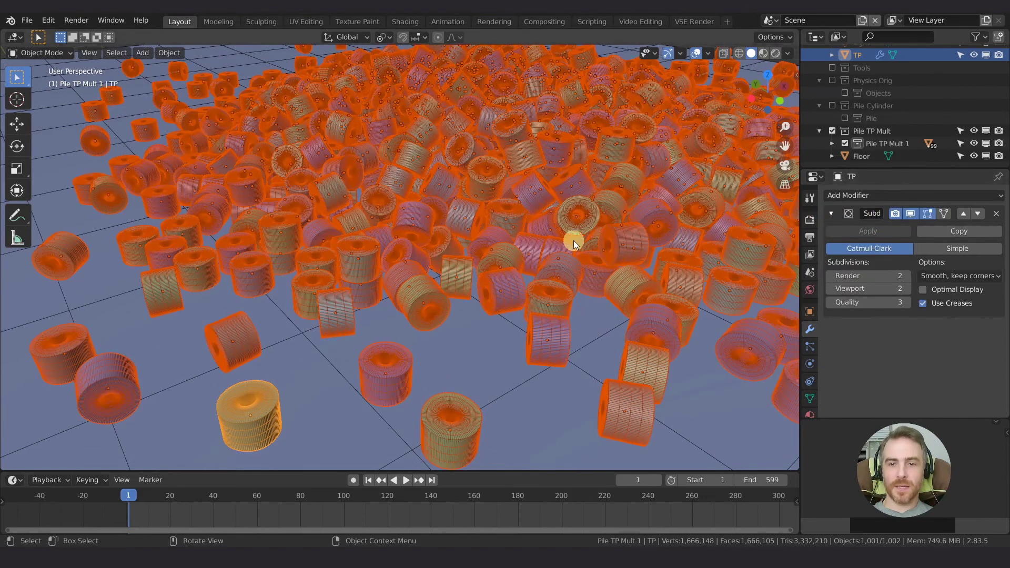
pyautogui.scroll(-5, 575, 241)
pyautogui.keyDown('shift'); pyautogui.moveTo(565, 173); pyautogui.dragTo(535, 248, button='middle'); pyautogui.keyUp('shift')
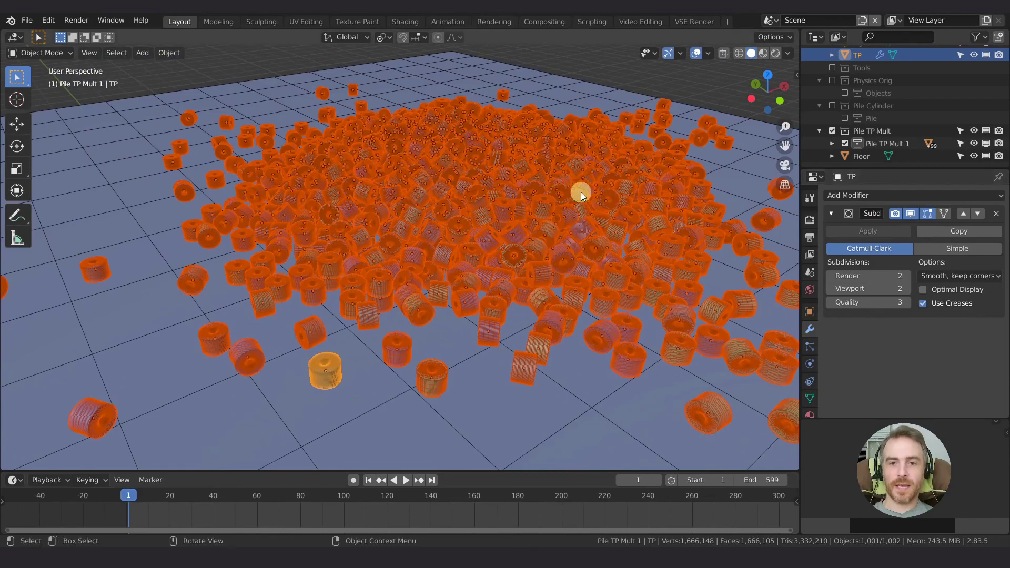
pyautogui.moveTo(579, 194)
pyautogui.mouseDown(button='middle')
pyautogui.moveTo(584, 219)
pyautogui.moveTo(573, 148)
pyautogui.moveTo(573, 195)
pyautogui.moveTo(551, 184)
pyautogui.moveTo(580, 174)
pyautogui.mouseUp(button='middle')
# - Disable the TP roll's Subdivision modifier in the viewport and copy that visibility setting to all selected rolls
pyautogui.click(911, 213)
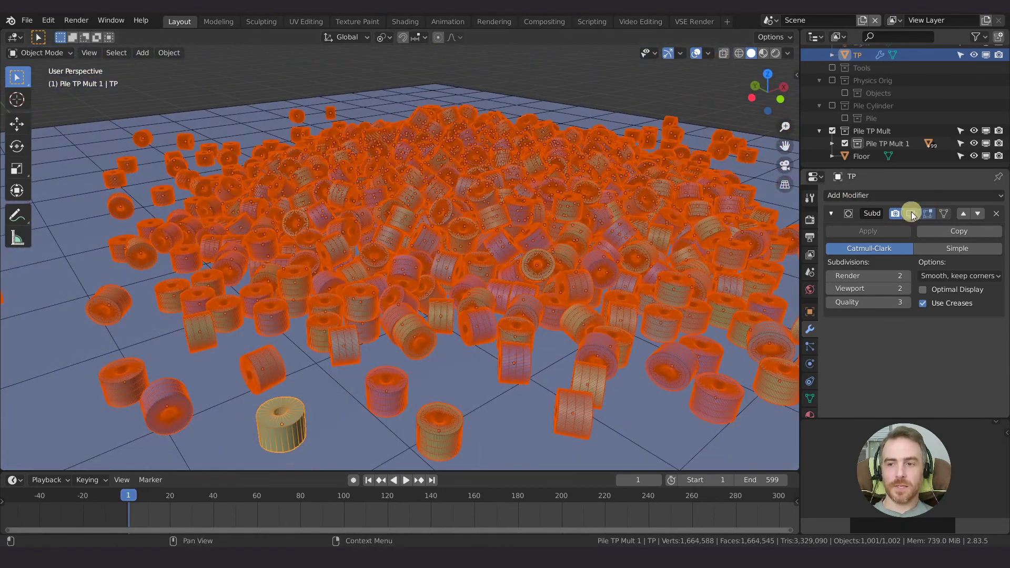
pyautogui.rightClick(911, 216)
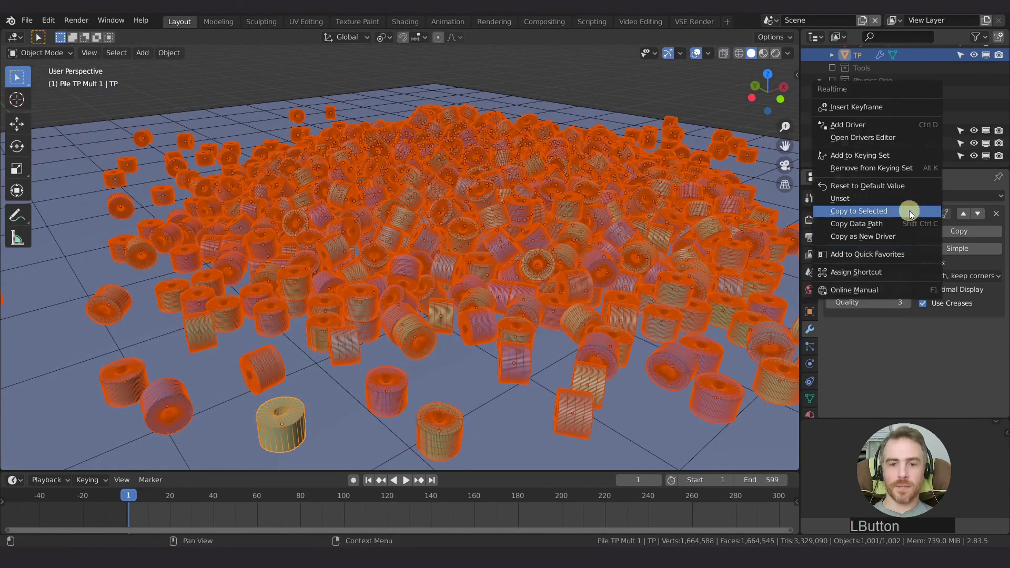
pyautogui.click(910, 211)
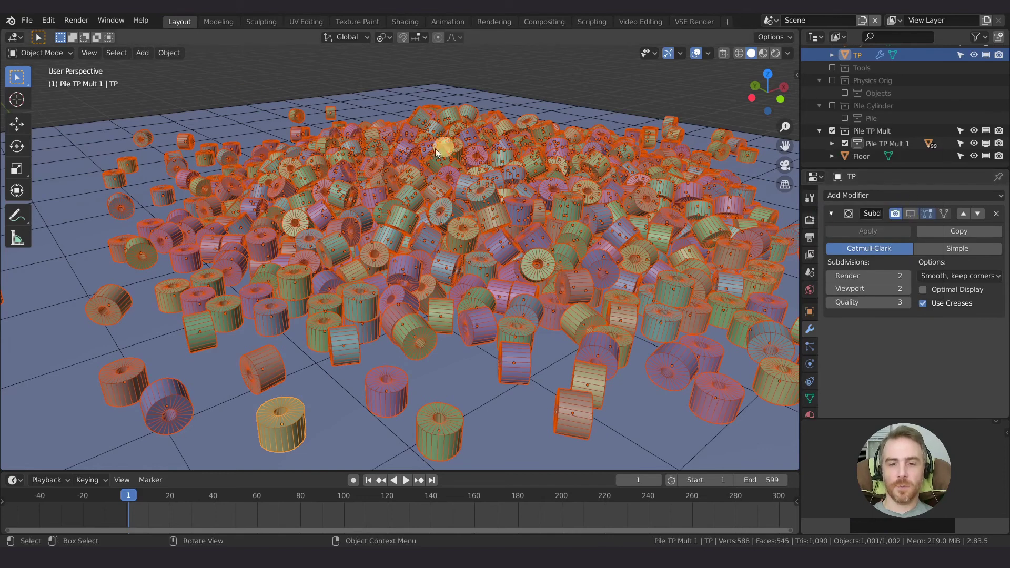
# - Make the object and data of all selected rolls single user
pyautogui.click(178, 54)
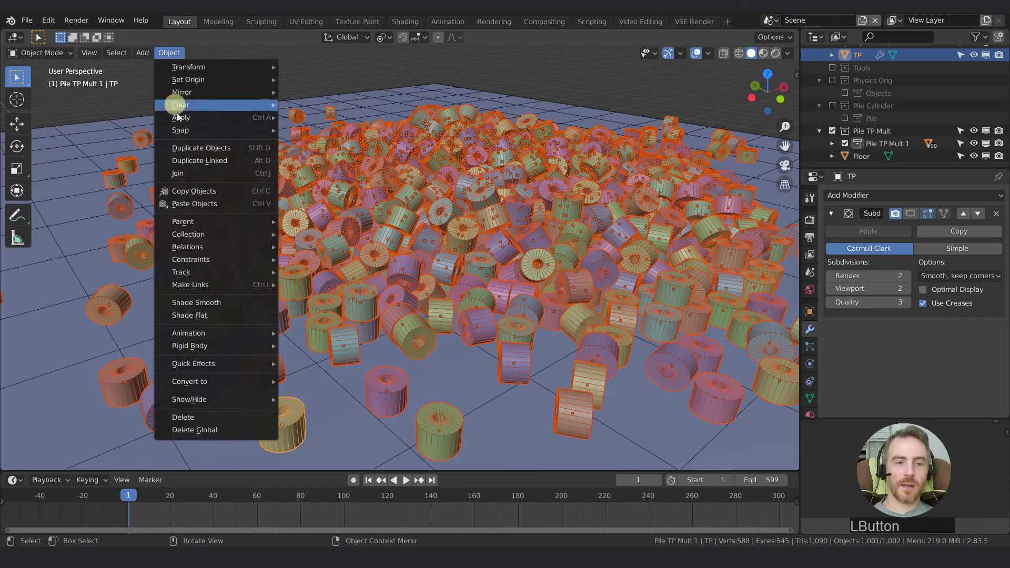
pyautogui.moveTo(198, 245)
pyautogui.moveTo(359, 302)
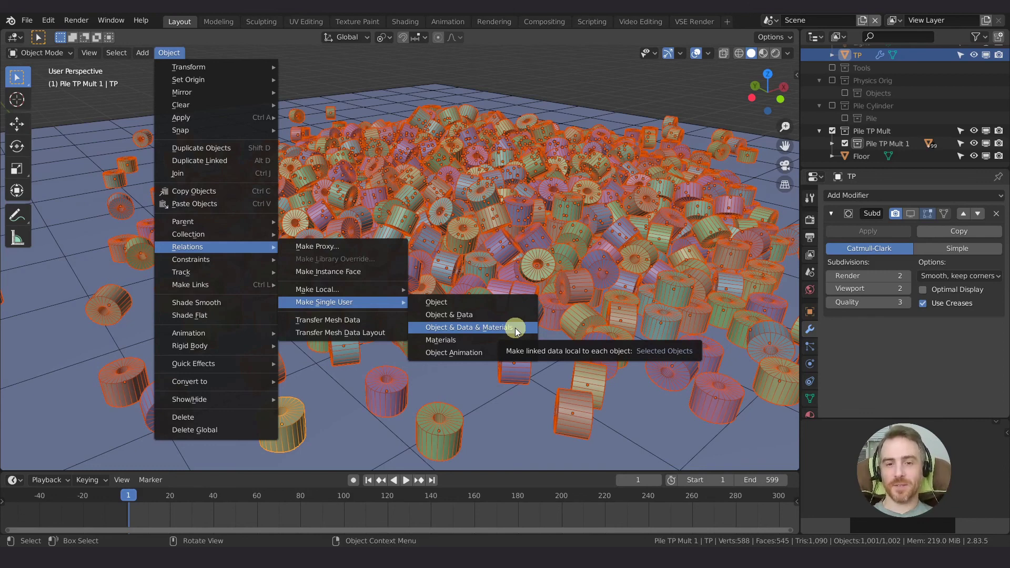
pyautogui.click(465, 315)
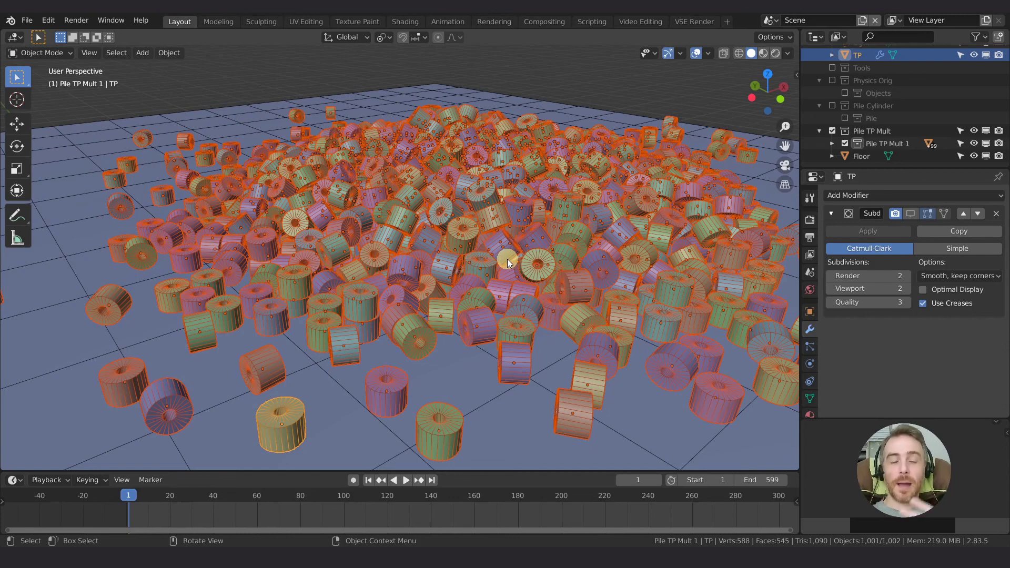